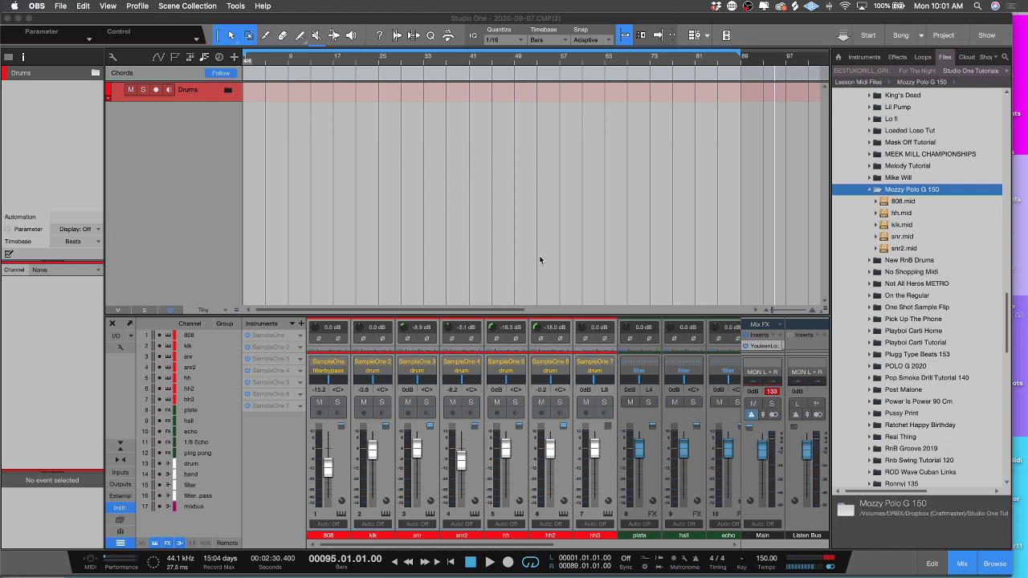
Move the playhead to bar 72 and enlarge the mixer so the insert slots appear
{"action": "left_click", "coordinate": [643, 255]}
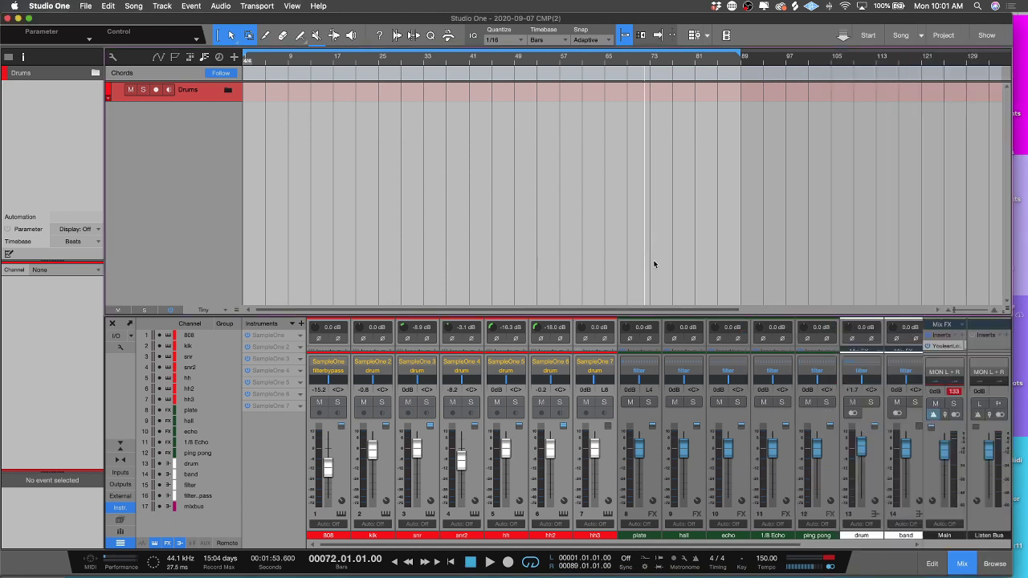
{"action": "key", "text": "F5"}
{"action": "left_click_drag", "start_coordinate": [485, 315], "coordinate": [490, 219]}
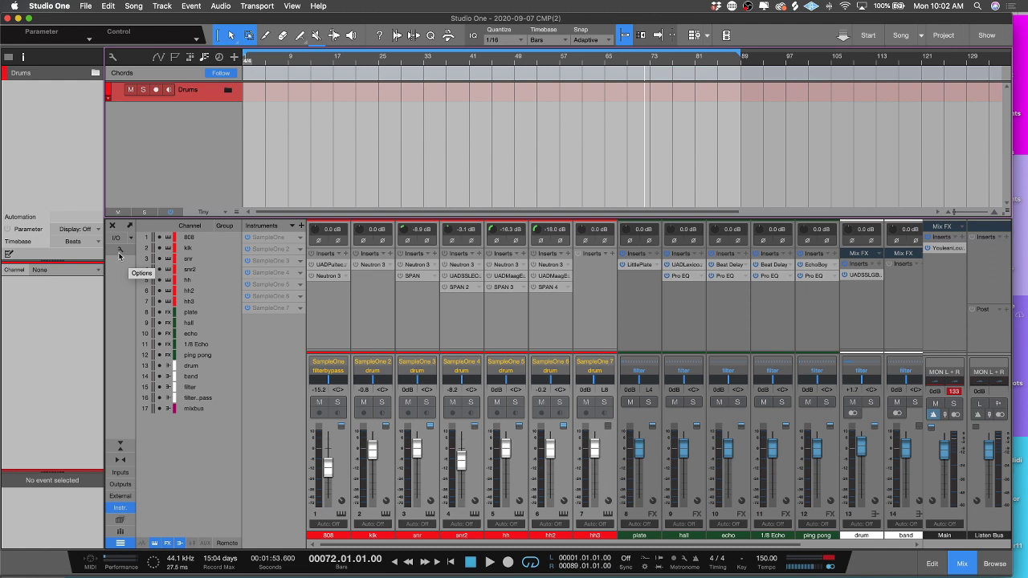
{"action": "left_click", "coordinate": [121, 521]}
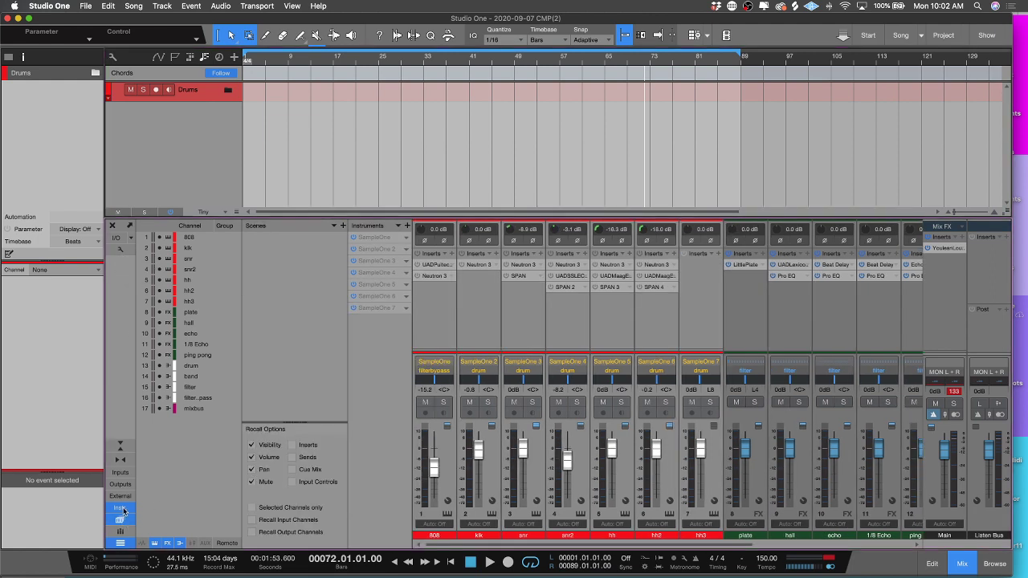
{"action": "left_click", "coordinate": [126, 531]}
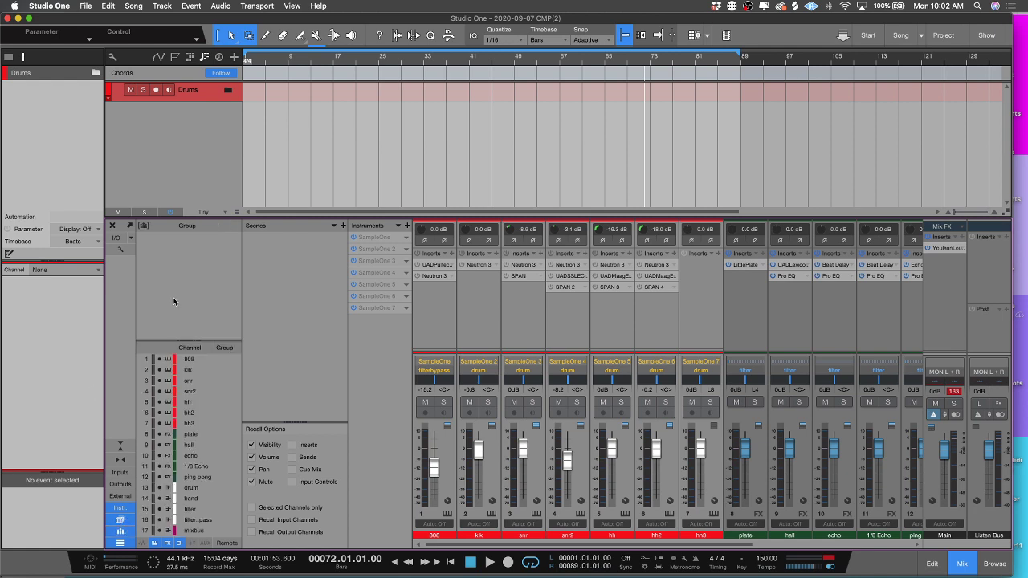
{"action": "left_click", "coordinate": [121, 496]}
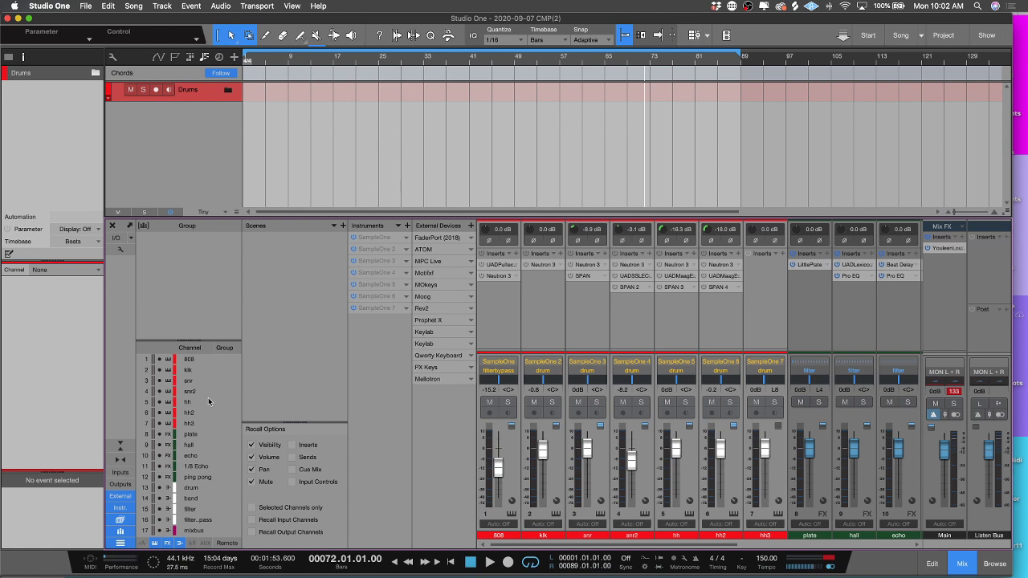
{"action": "left_click", "coordinate": [125, 483]}
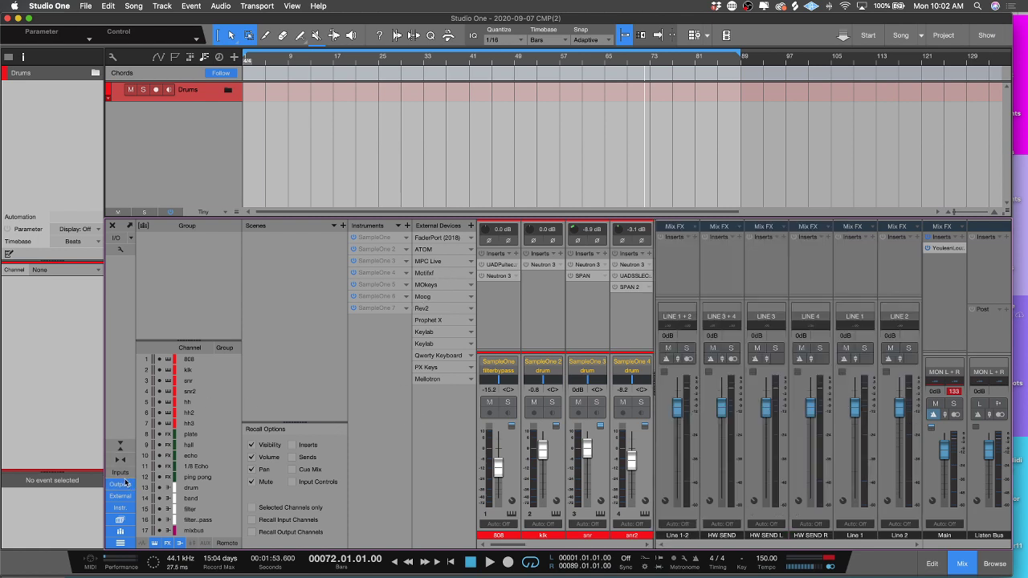
{"action": "left_click", "coordinate": [120, 473]}
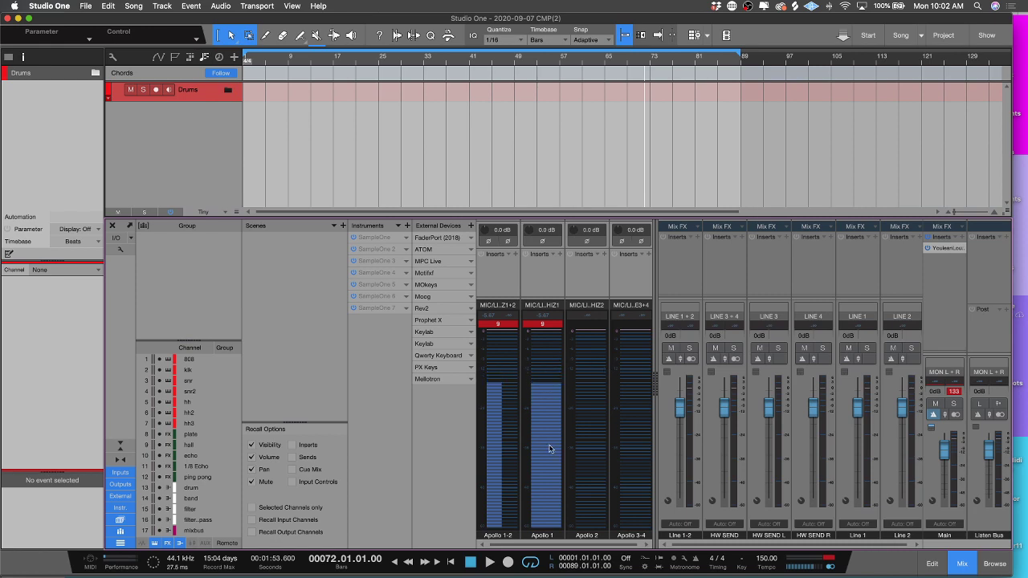
{"action": "left_click", "coordinate": [120, 474]}
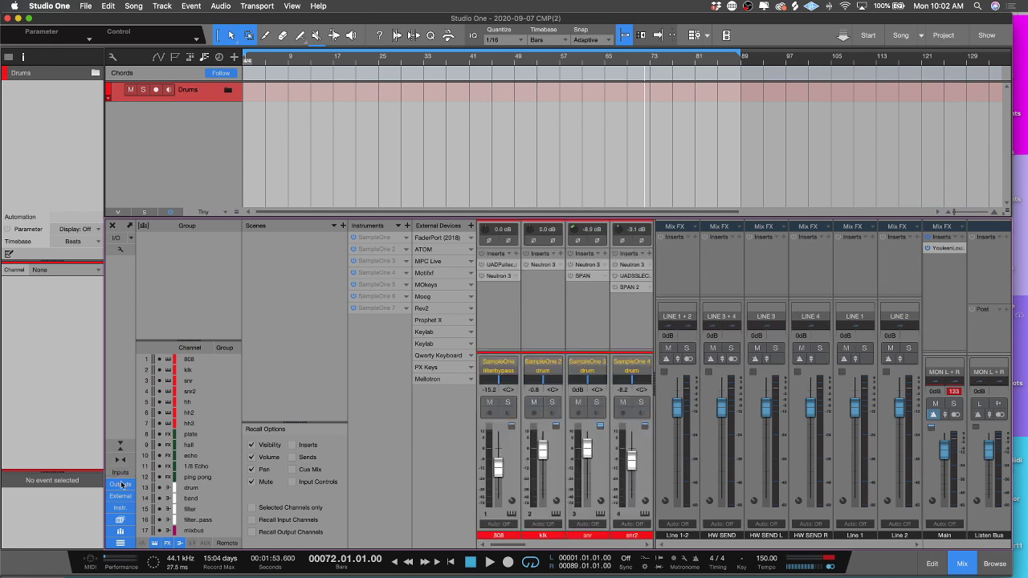
{"action": "left_click", "coordinate": [120, 484]}
{"action": "left_click", "coordinate": [121, 497]}
{"action": "left_click", "coordinate": [121, 520]}
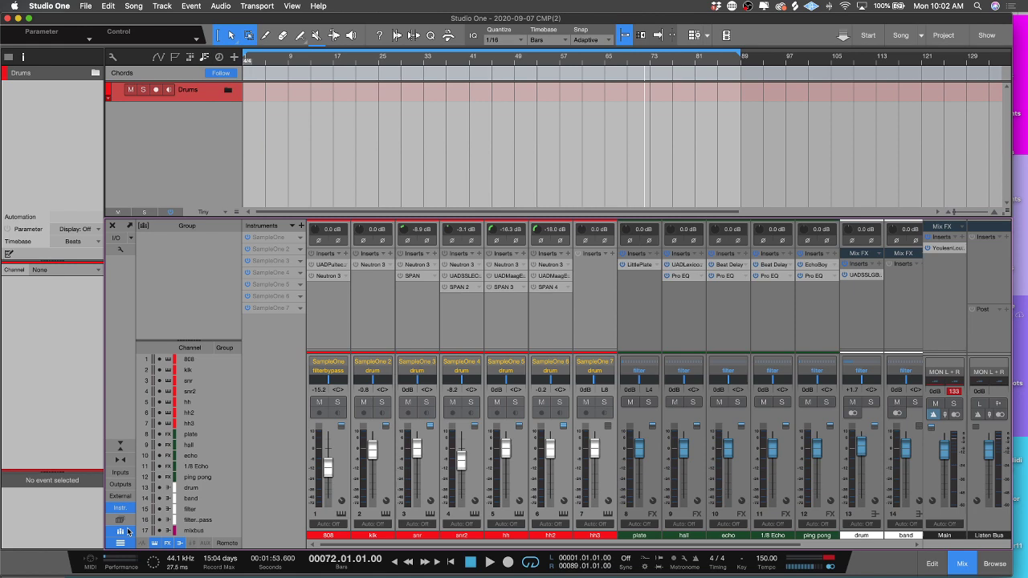
{"action": "left_click", "coordinate": [120, 532]}
{"action": "left_click", "coordinate": [121, 544]}
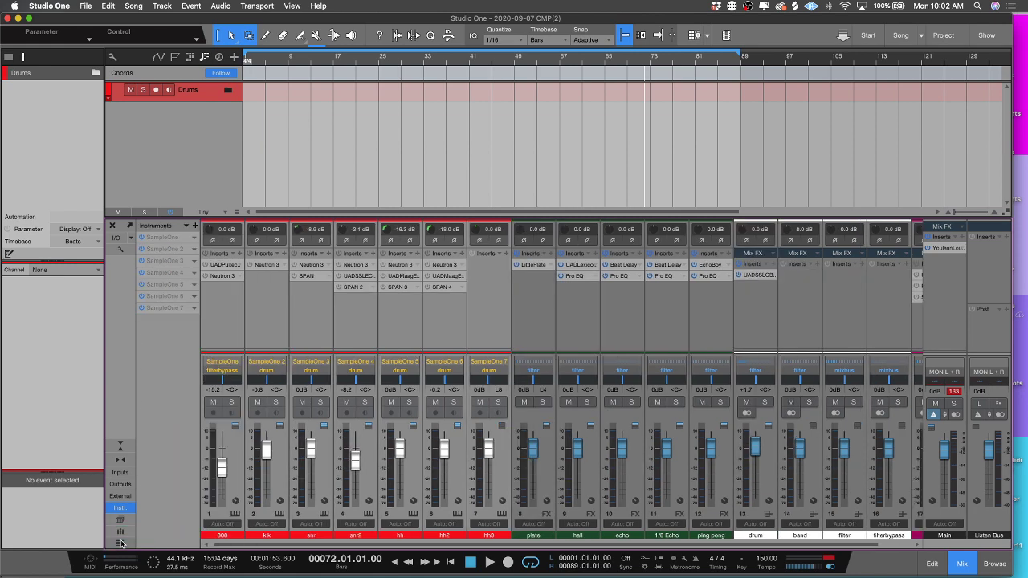
{"action": "left_click", "coordinate": [121, 544]}
{"action": "left_click", "coordinate": [121, 544]}
{"action": "left_click", "coordinate": [122, 543]}
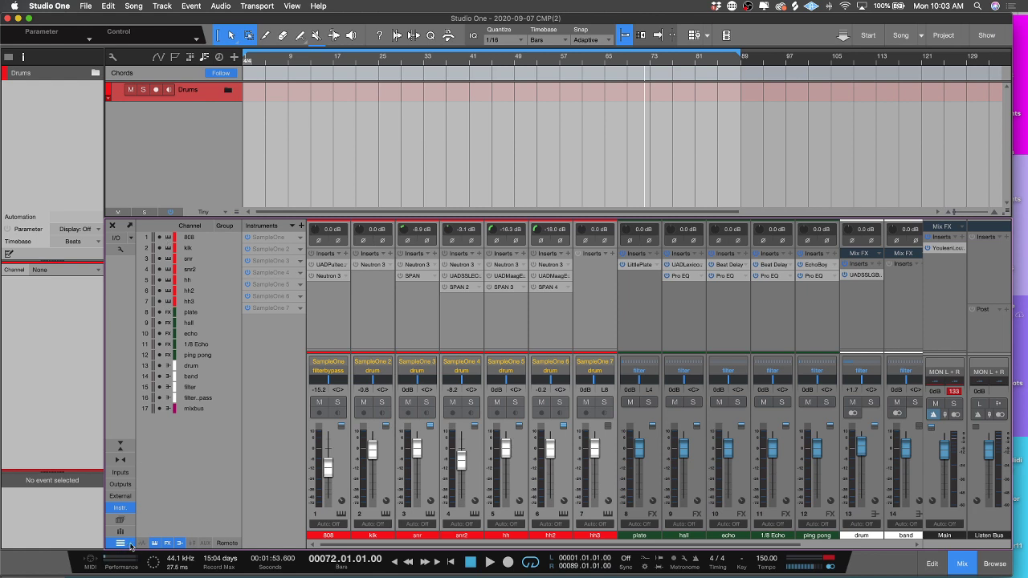
{"action": "left_click", "coordinate": [156, 238]}
{"action": "left_click", "coordinate": [158, 248]}
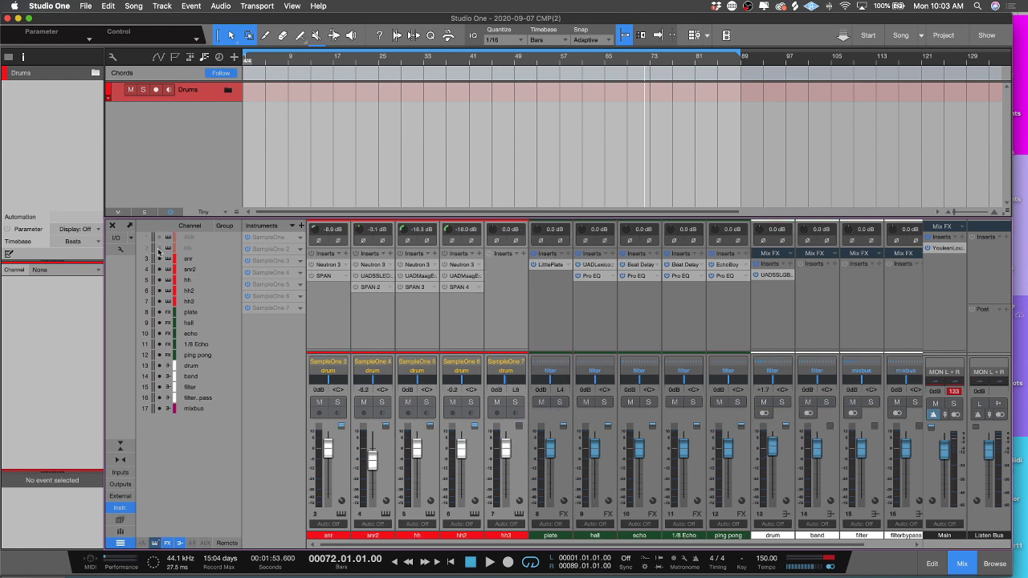
{"action": "left_click_drag", "start_coordinate": [159, 254], "coordinate": [162, 412]}
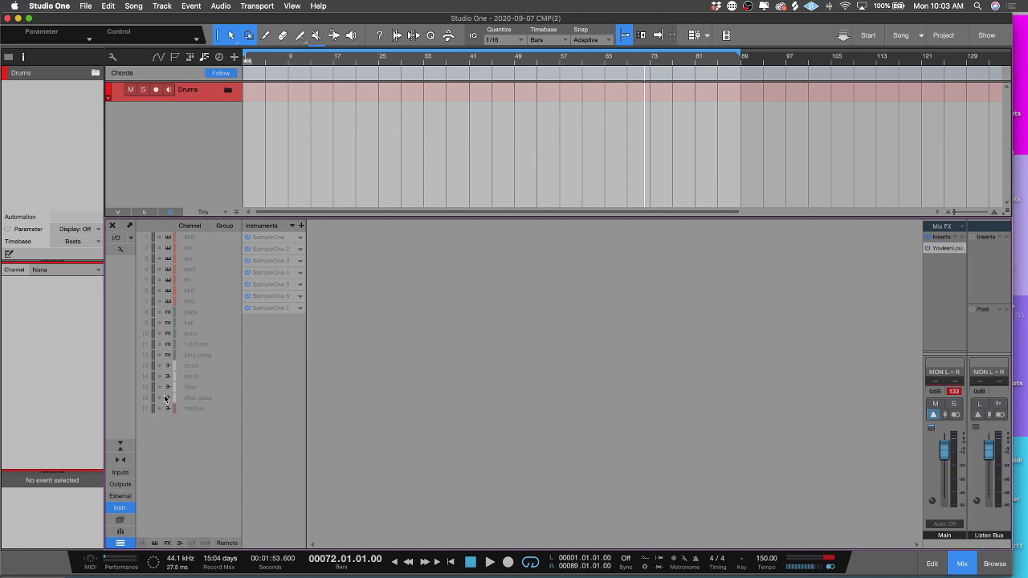
{"action": "left_click_drag", "start_coordinate": [161, 367], "coordinate": [159, 395]}
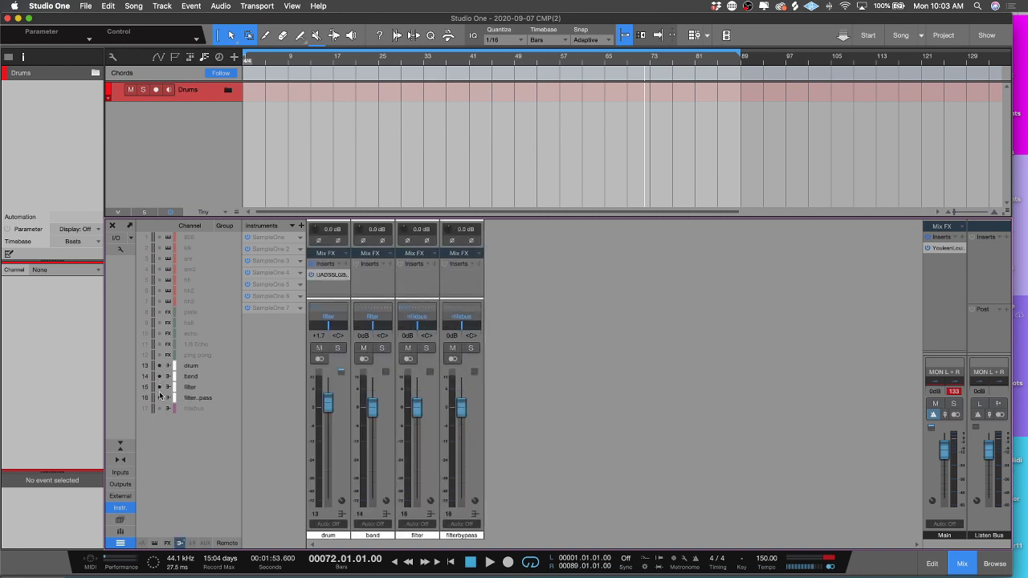
{"action": "left_click", "coordinate": [160, 410]}
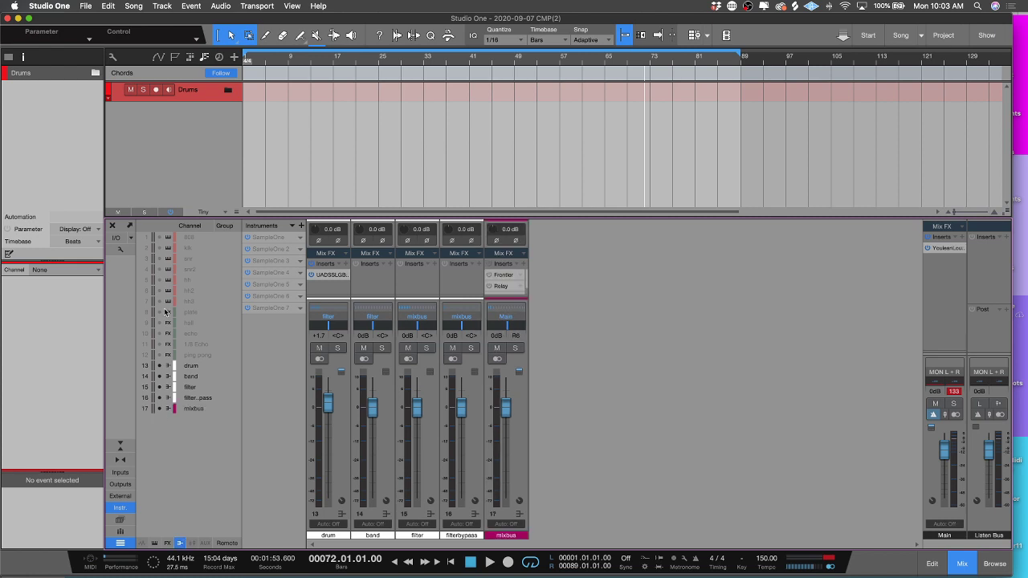
{"action": "left_click_drag", "start_coordinate": [164, 311], "coordinate": [161, 352]}
{"action": "left_click", "coordinate": [160, 353]}
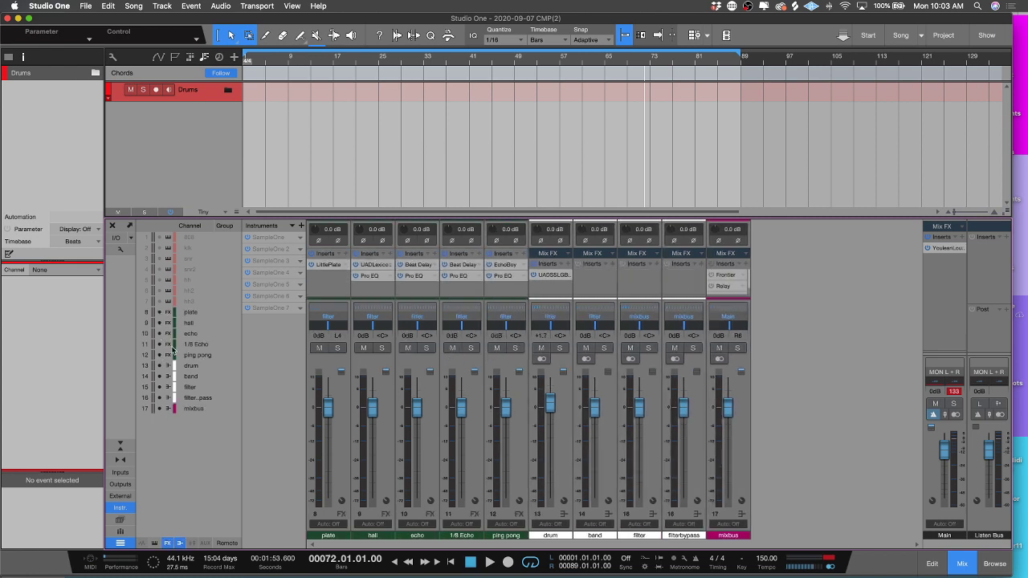
{"action": "left_click_drag", "start_coordinate": [160, 238], "coordinate": [163, 302]}
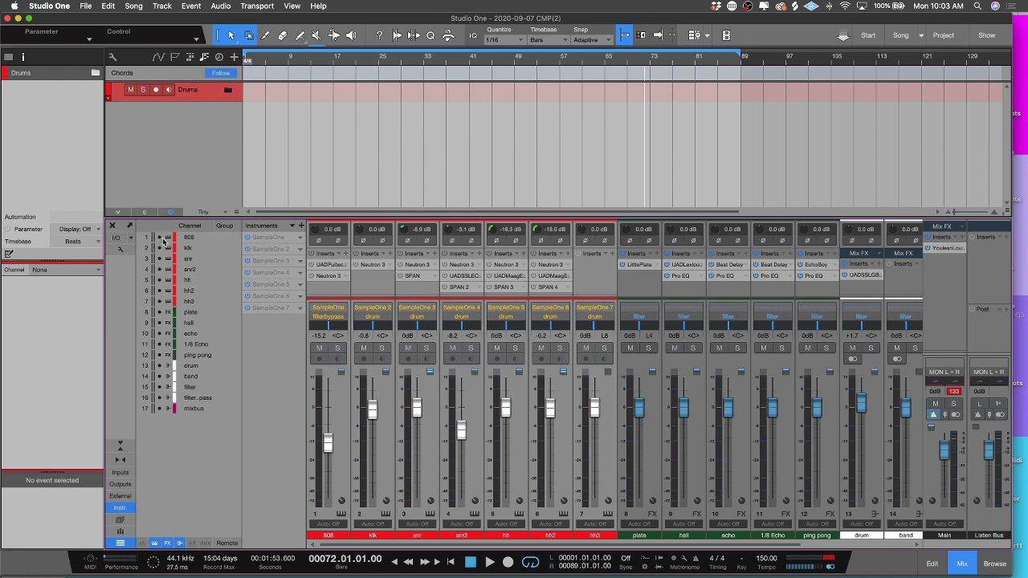
Toggle the Drums track's visibility off and on, then hide the Inspector with F4
{"action": "left_click", "coordinate": [8, 58]}
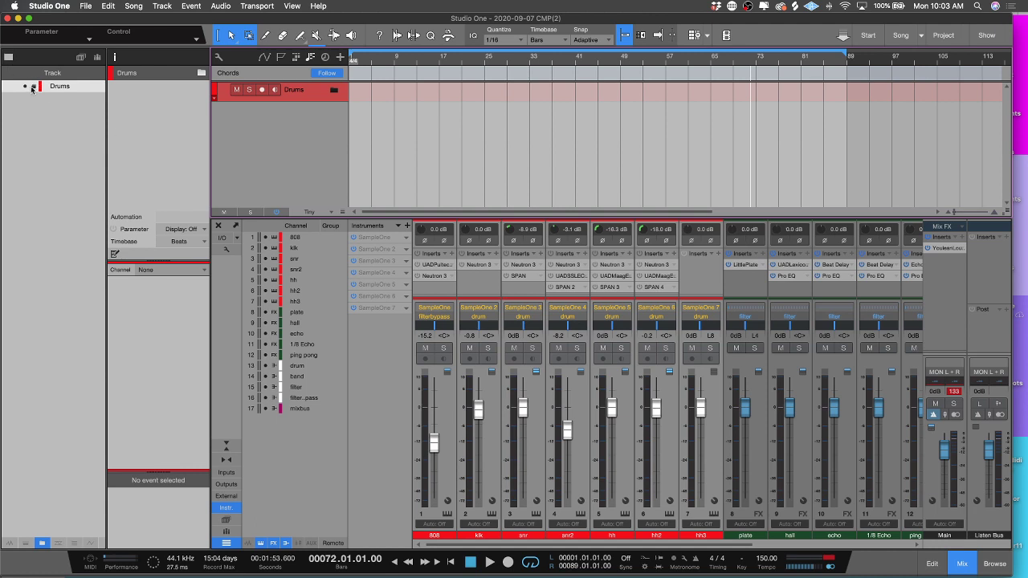
{"action": "left_click", "coordinate": [33, 87]}
{"action": "left_click", "coordinate": [33, 88]}
{"action": "left_click", "coordinate": [25, 88]}
{"action": "left_click", "coordinate": [25, 88]}
{"action": "key", "text": "F4"}
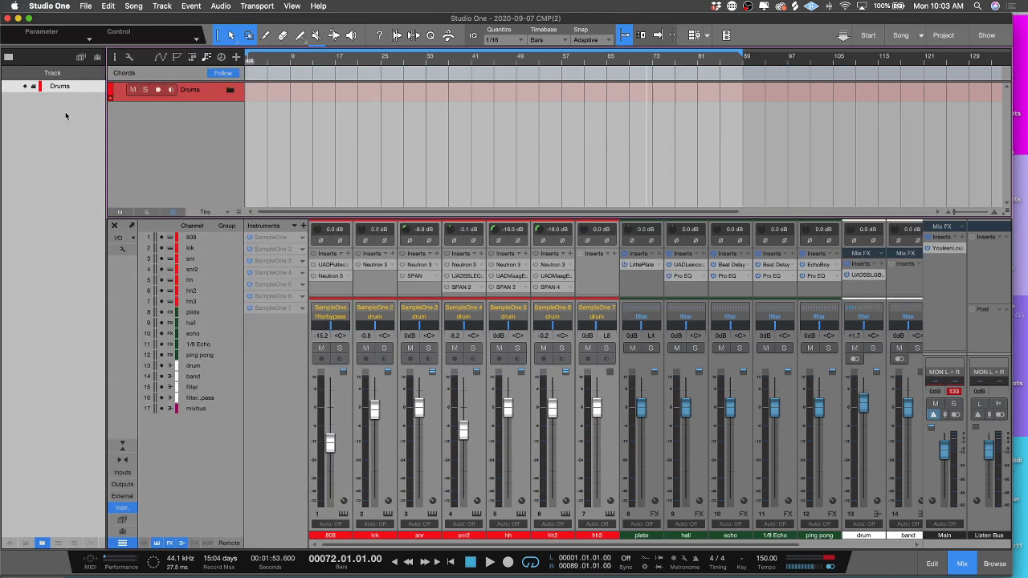
{"action": "left_click", "coordinate": [6, 55]}
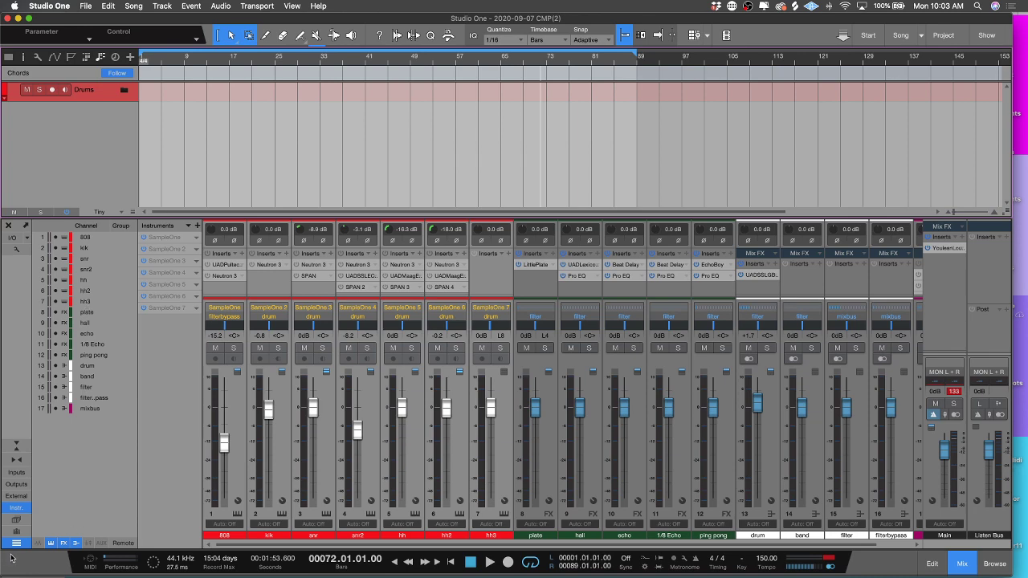
Enable the Listen Bus with solo routed through it, then enlarge the inserts area above the faders
{"action": "left_click", "coordinate": [15, 250]}
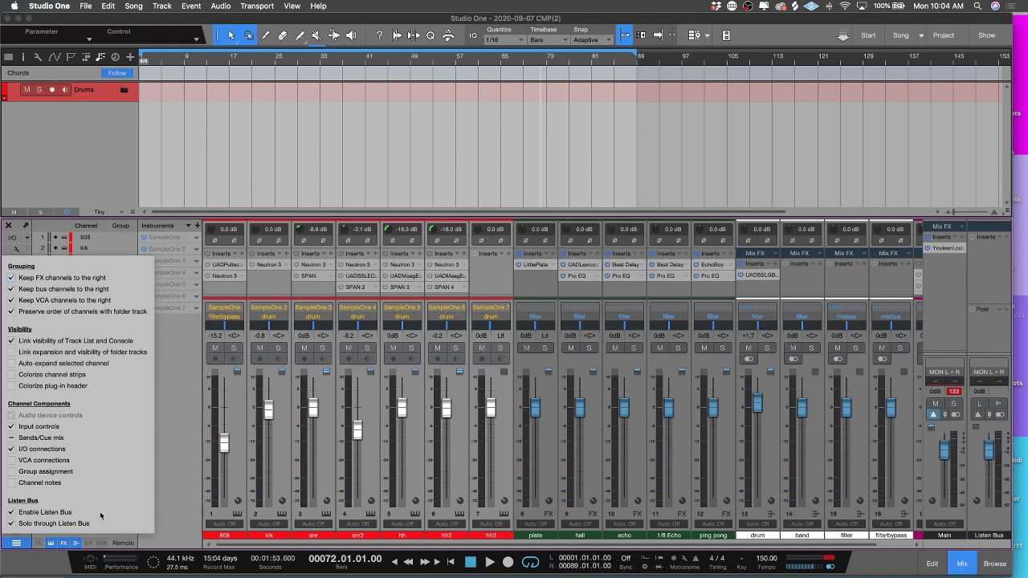
{"action": "left_click", "coordinate": [11, 512]}
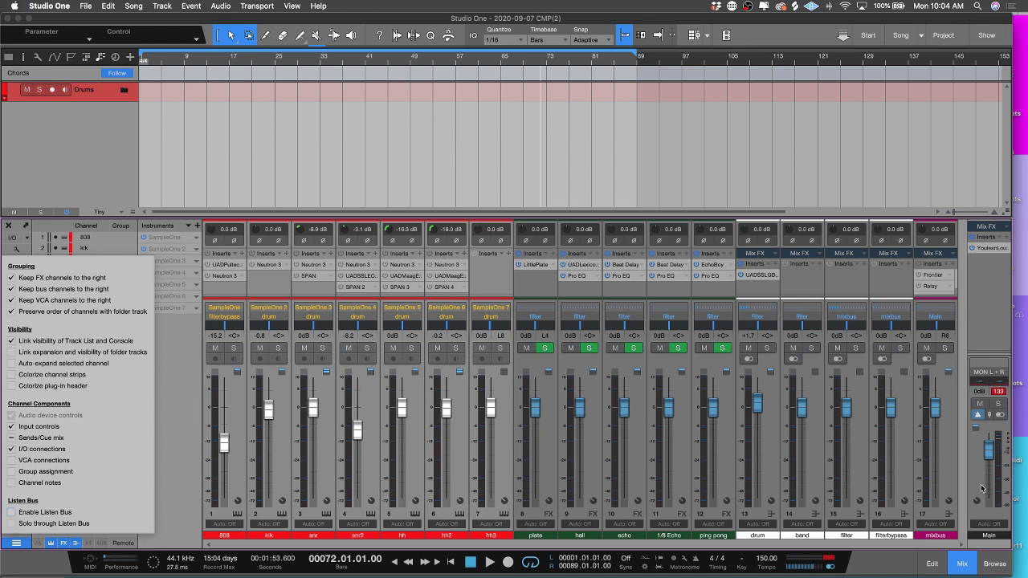
{"action": "key", "text": "Escape"}
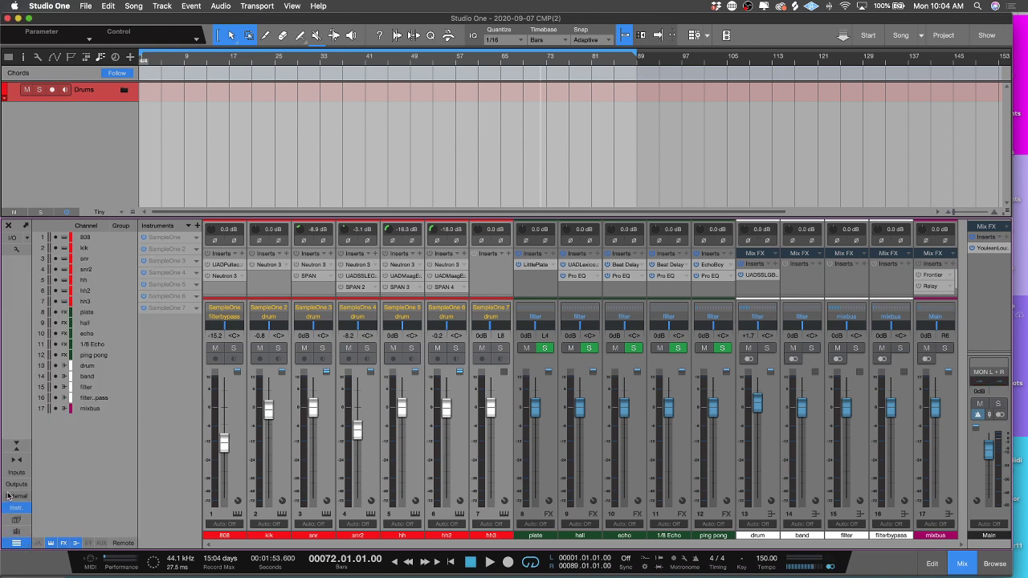
{"action": "left_click", "coordinate": [15, 249]}
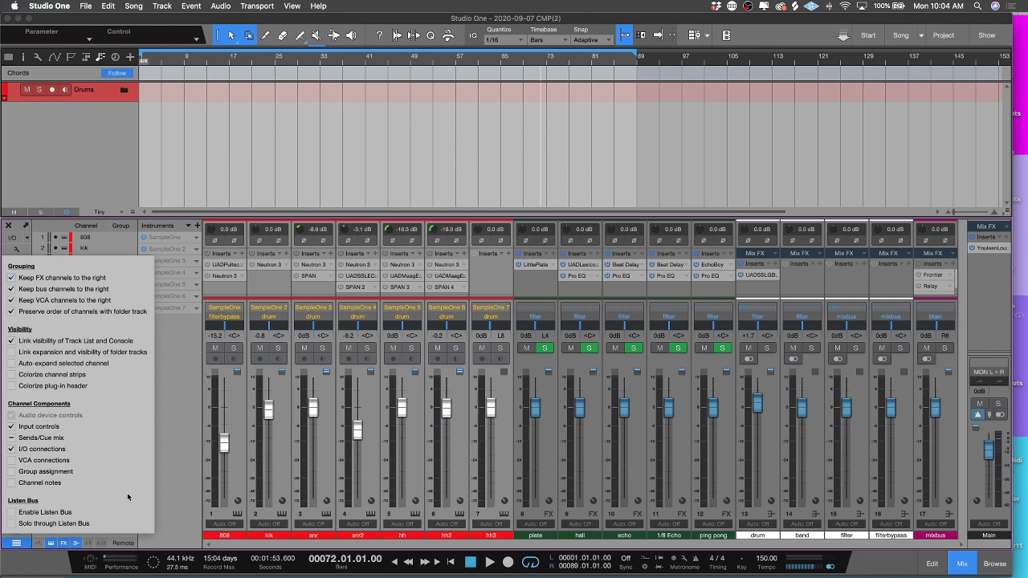
{"action": "left_click", "coordinate": [12, 513]}
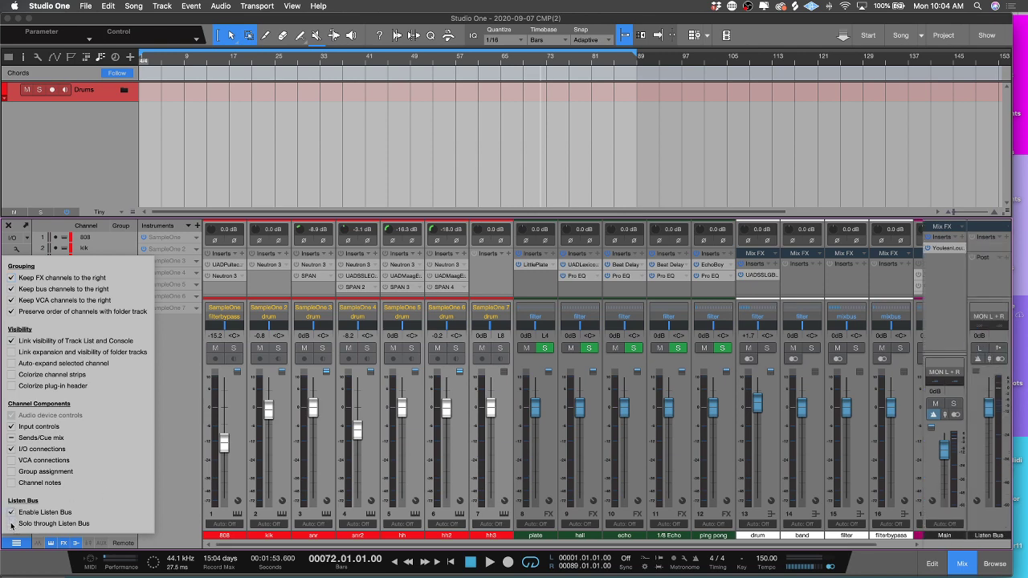
{"action": "left_click", "coordinate": [12, 524]}
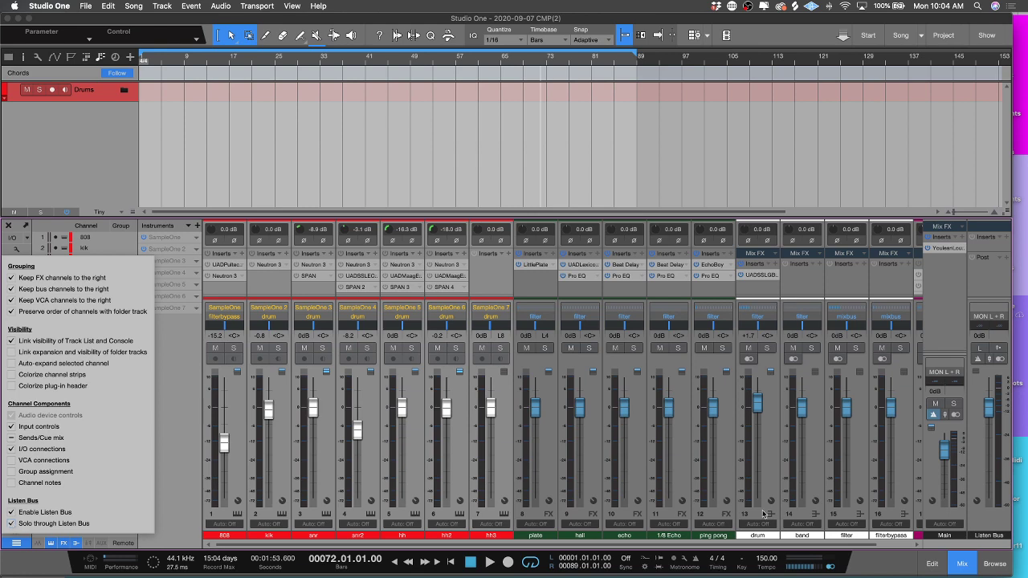
{"action": "left_click", "coordinate": [981, 299]}
{"action": "left_click_drag", "start_coordinate": [982, 299], "coordinate": [975, 344]}
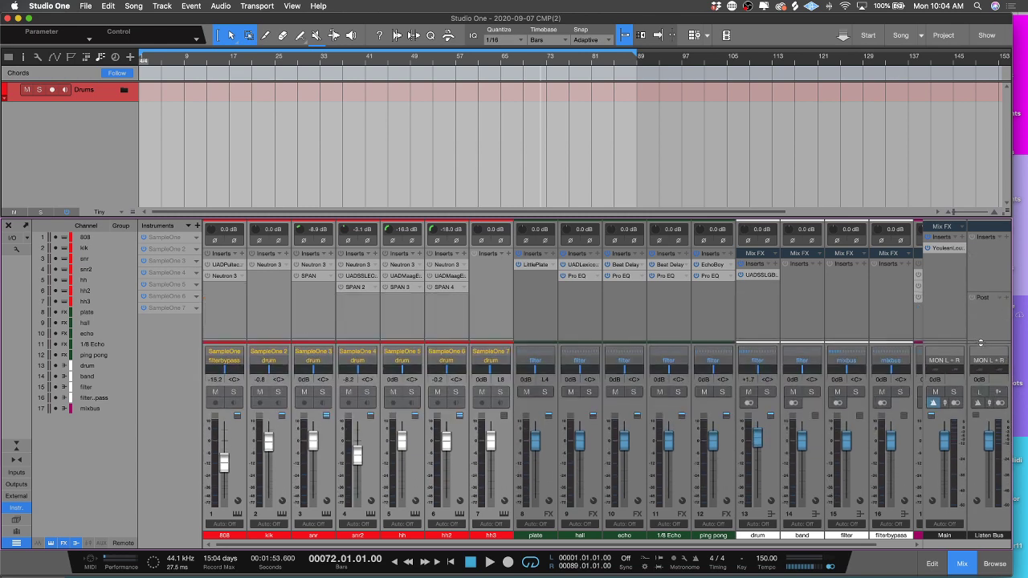
Select the drum channel strip and bring the console display options back up
{"action": "left_click", "coordinate": [15, 250]}
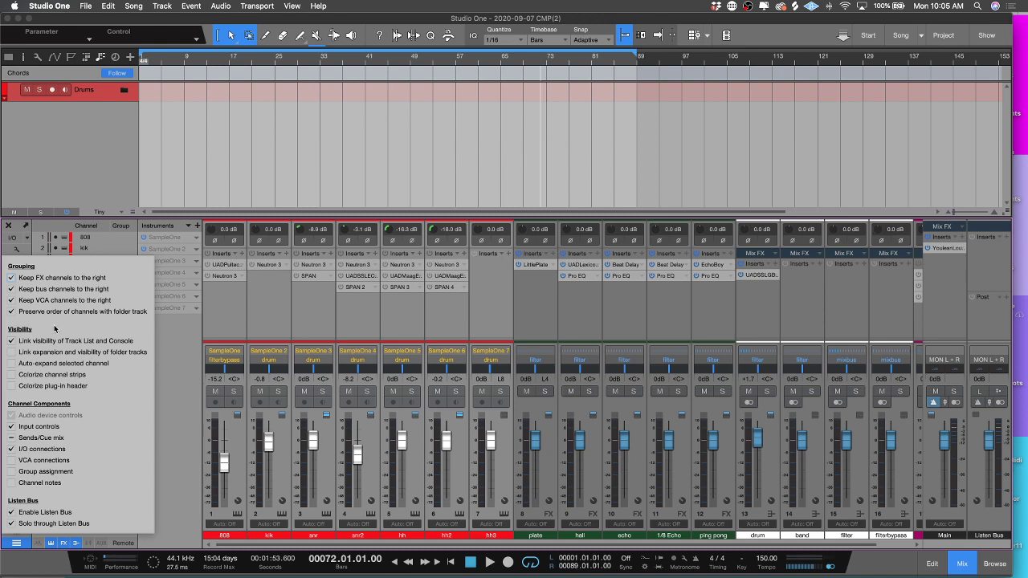
{"action": "left_click", "coordinate": [778, 488]}
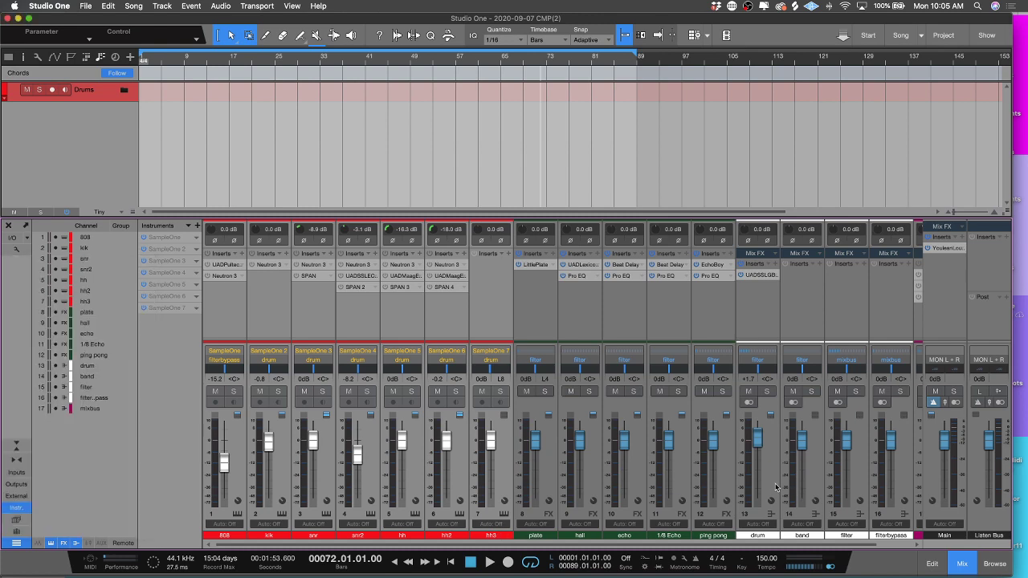
{"action": "left_click", "coordinate": [777, 488]}
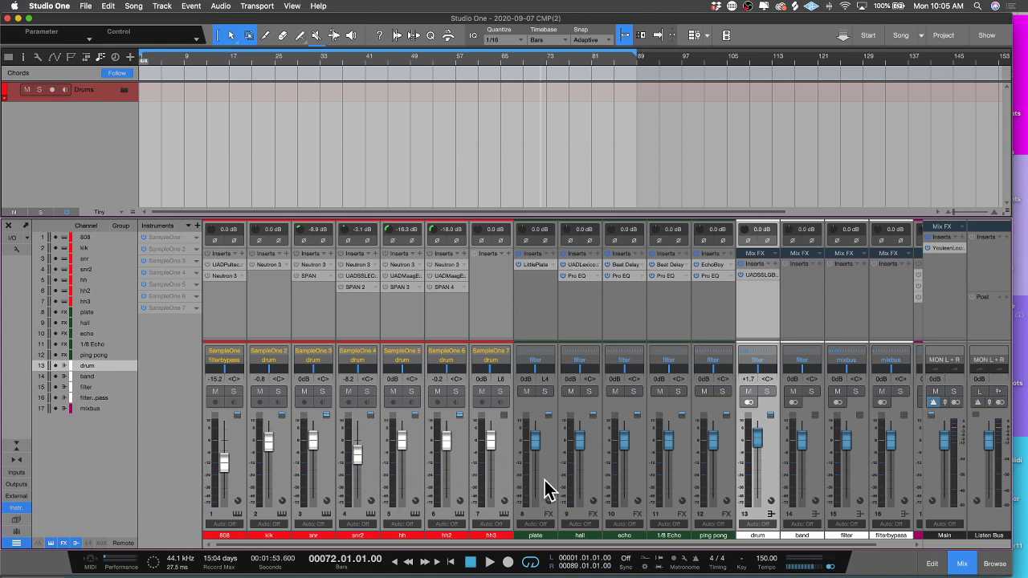
{"action": "left_click", "coordinate": [16, 250]}
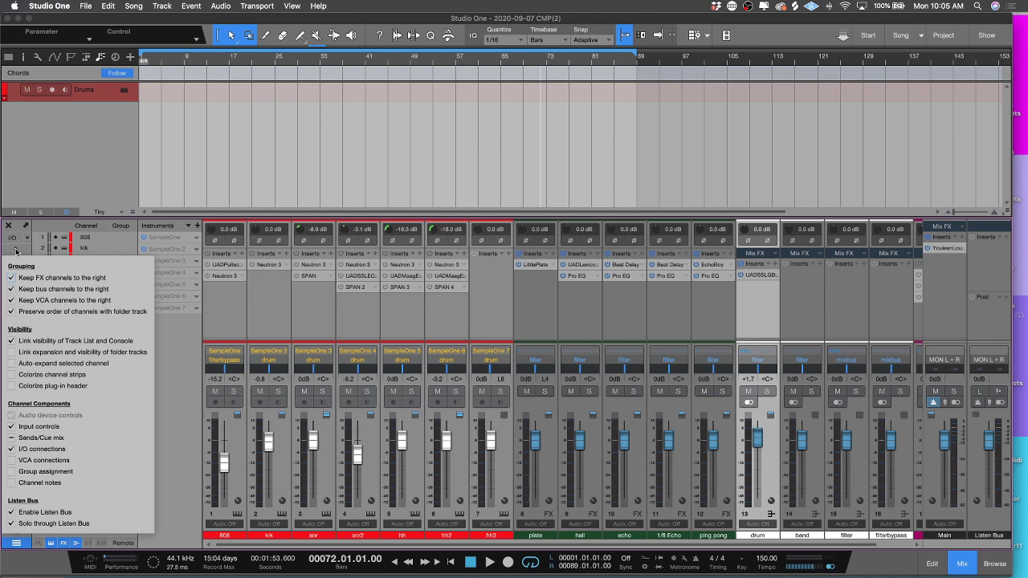
Stop keeping bus channels pinned right and drag the mixbus channel rightward
{"action": "left_click", "coordinate": [11, 289]}
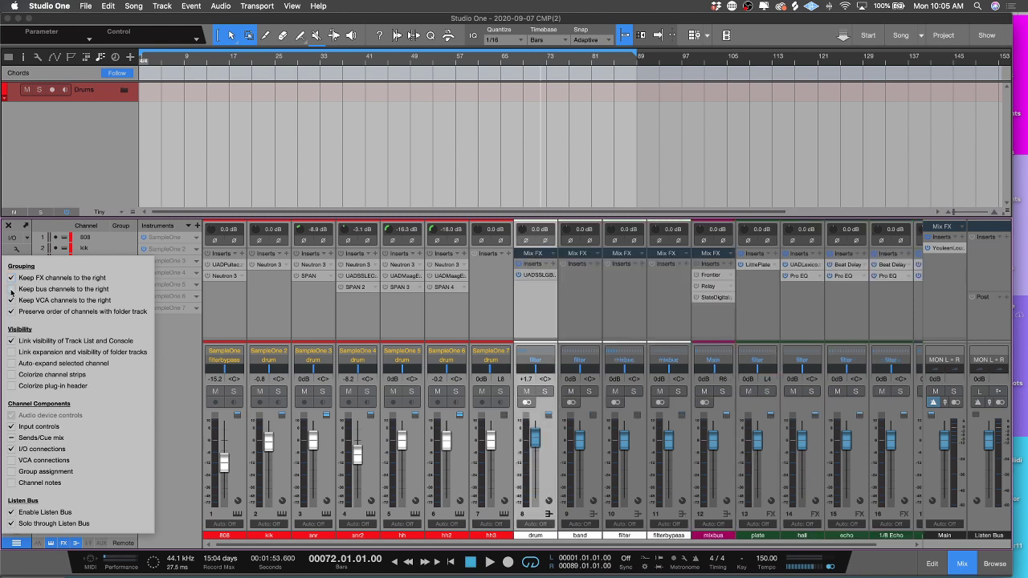
{"action": "scroll", "coordinate": [690, 483], "scroll_direction": "right", "scroll_amount": 2}
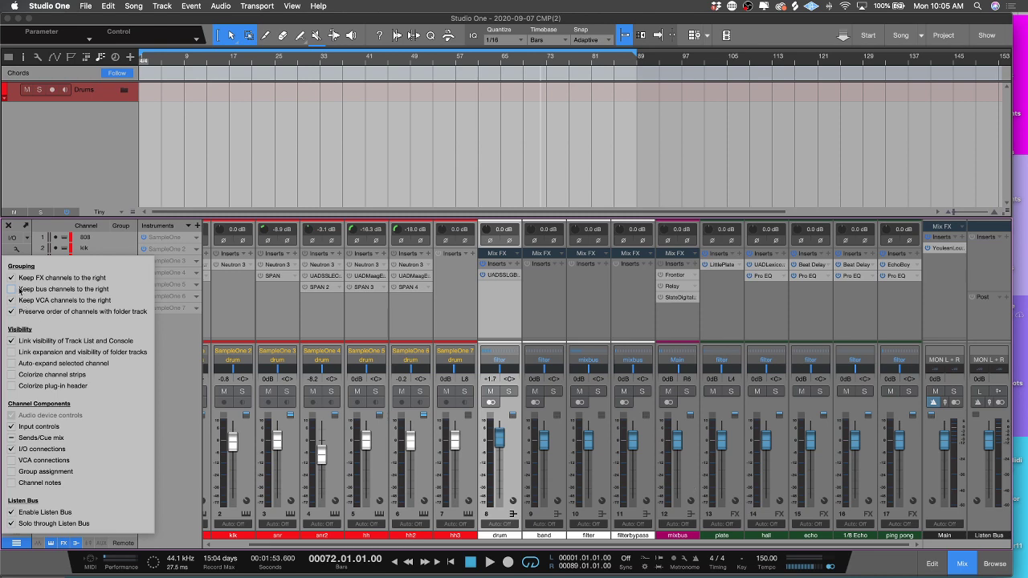
{"action": "left_click", "coordinate": [11, 312]}
{"action": "left_click", "coordinate": [687, 478]}
{"action": "left_click", "coordinate": [687, 480]}
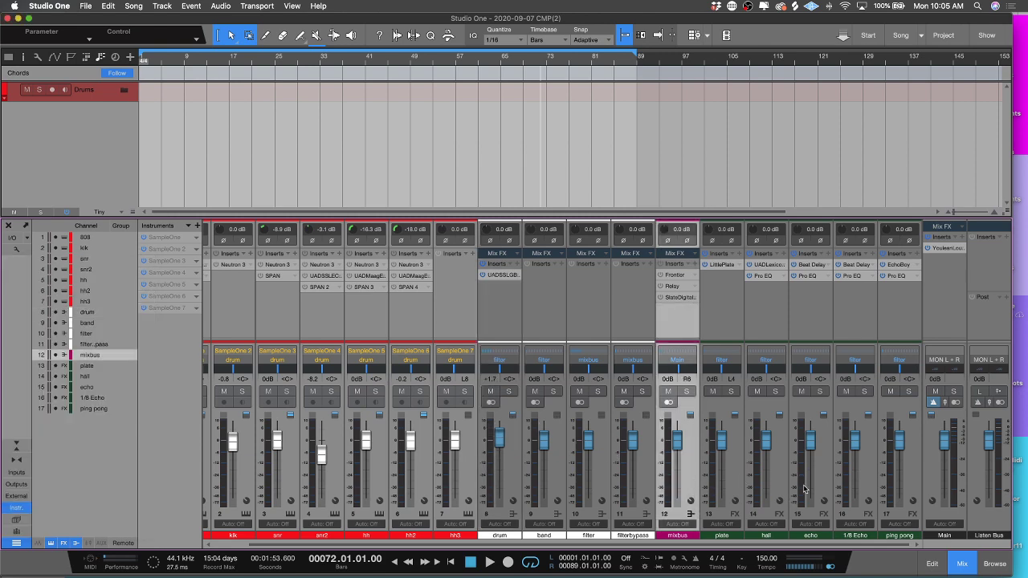
{"action": "left_click_drag", "start_coordinate": [693, 489], "coordinate": [922, 483]}
Unpin FX channels from the right, place mixbus at the end and drum first
{"action": "left_click", "coordinate": [17, 250]}
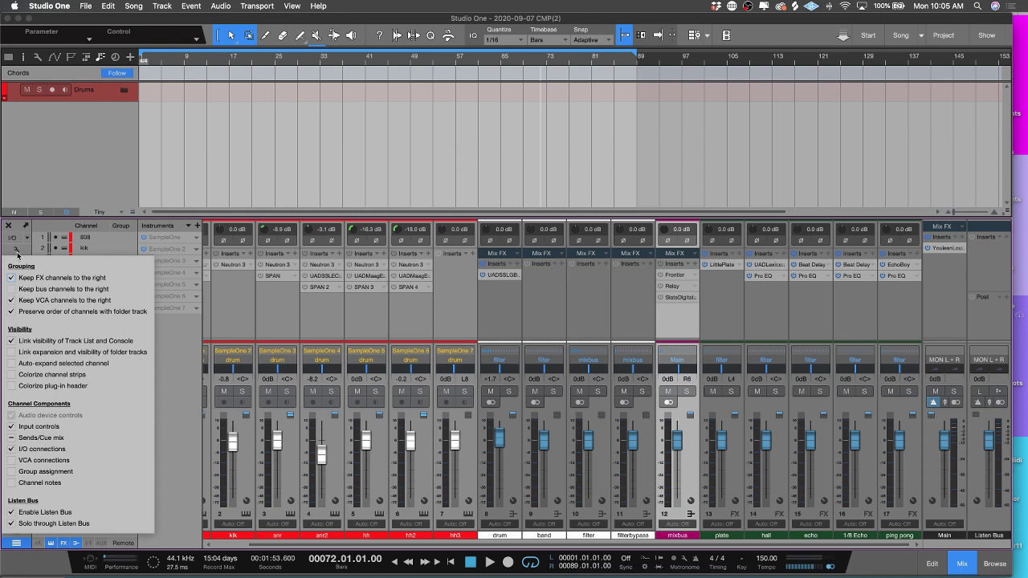
{"action": "left_click", "coordinate": [11, 278]}
{"action": "left_click", "coordinate": [181, 377]}
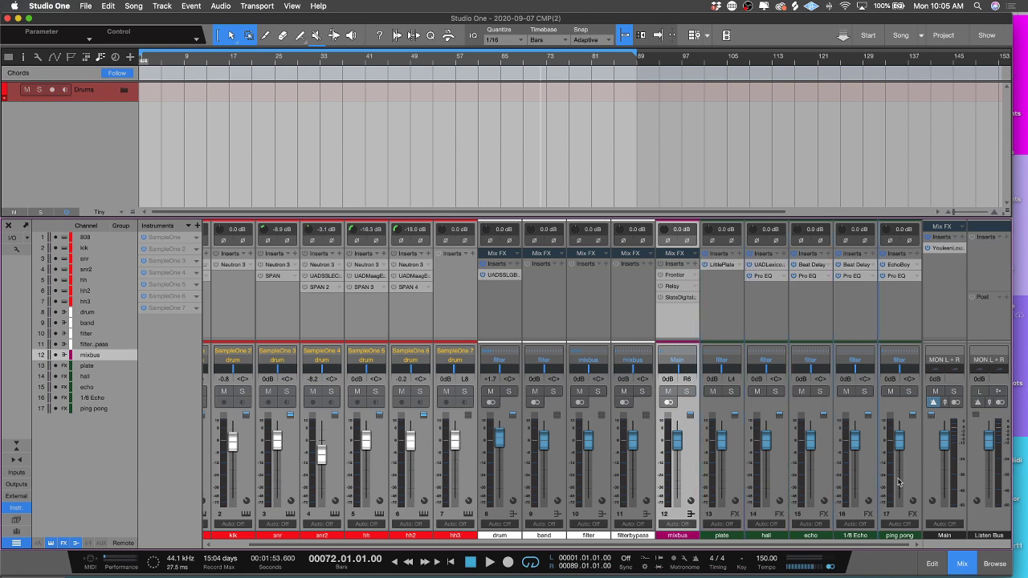
{"action": "left_click_drag", "start_coordinate": [906, 489], "coordinate": [906, 489]}
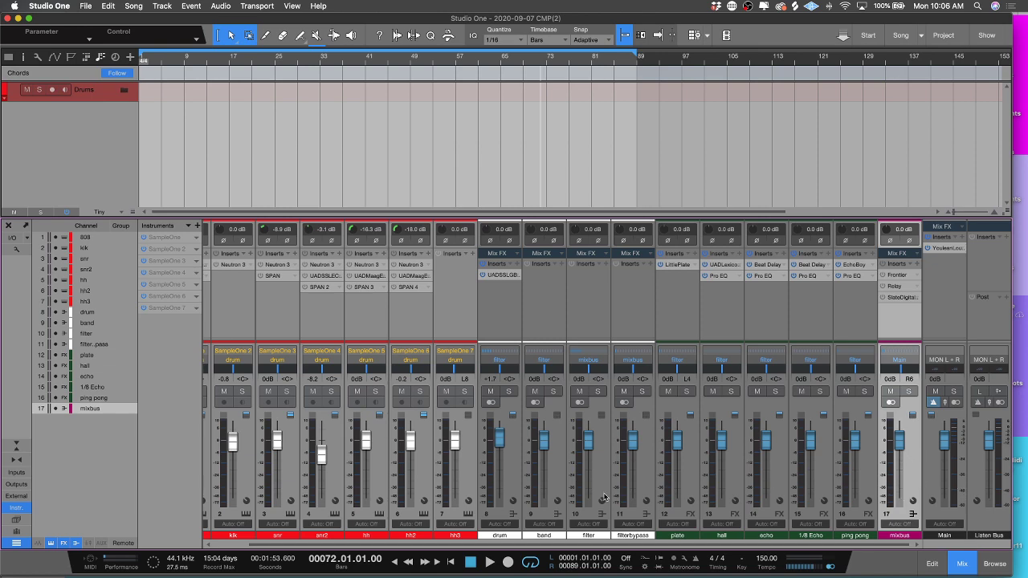
{"action": "left_click", "coordinate": [505, 478]}
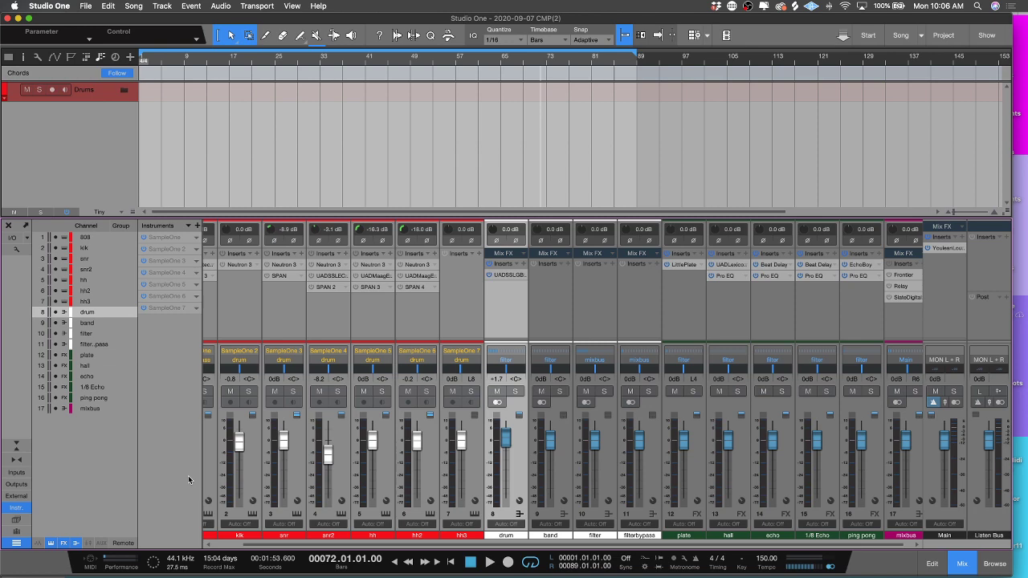
{"action": "scroll", "coordinate": [211, 472], "scroll_direction": "left", "scroll_amount": 2}
{"action": "left_click_drag", "start_coordinate": [188, 467], "coordinate": [218, 458]}
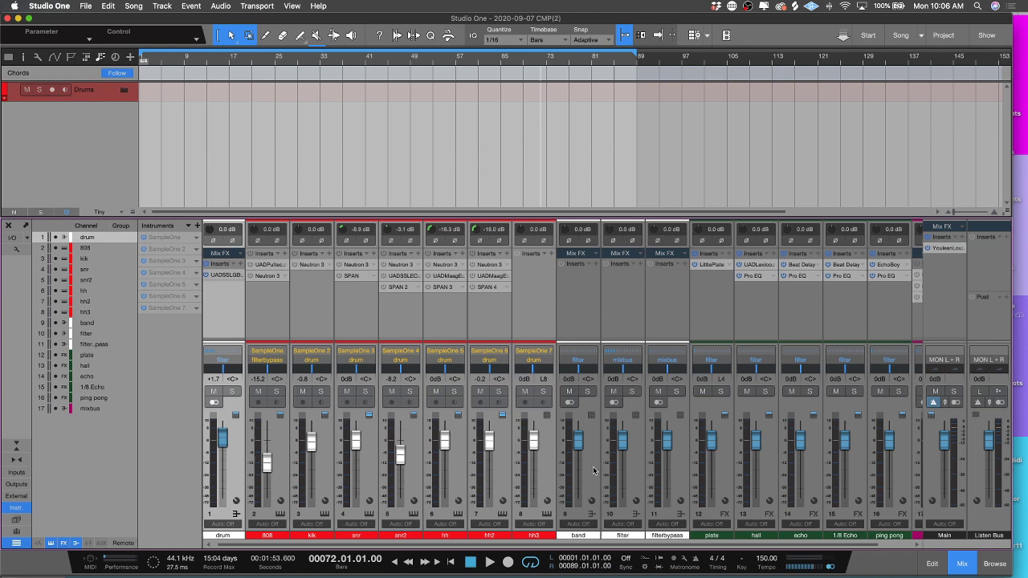
{"action": "mouse_move", "coordinate": [259, 455]}
{"action": "left_click", "coordinate": [18, 250]}
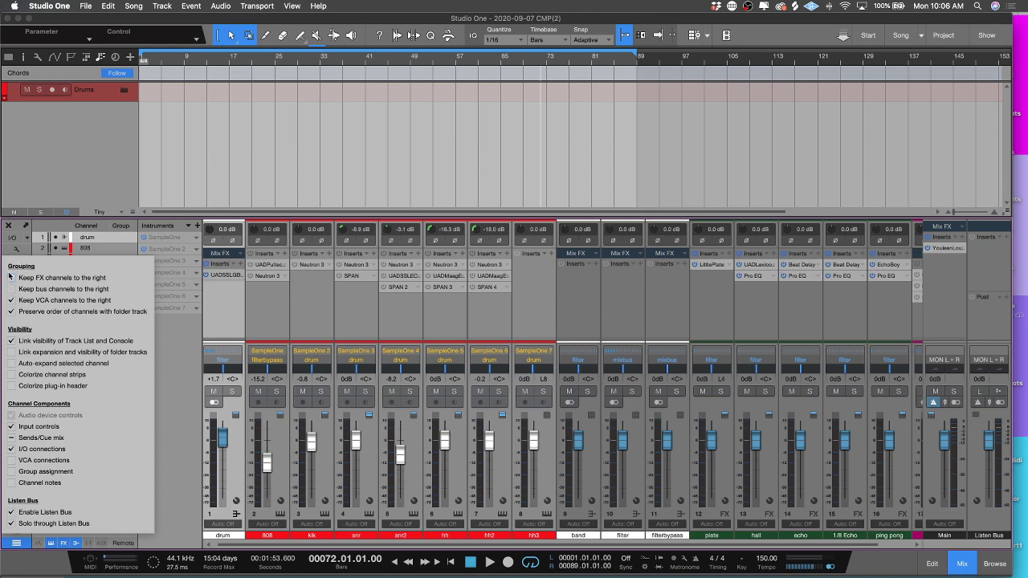
Pin FX and bus channels to the right again and clear the drum channel selection
{"action": "left_click", "coordinate": [10, 278]}
{"action": "left_click", "coordinate": [10, 289]}
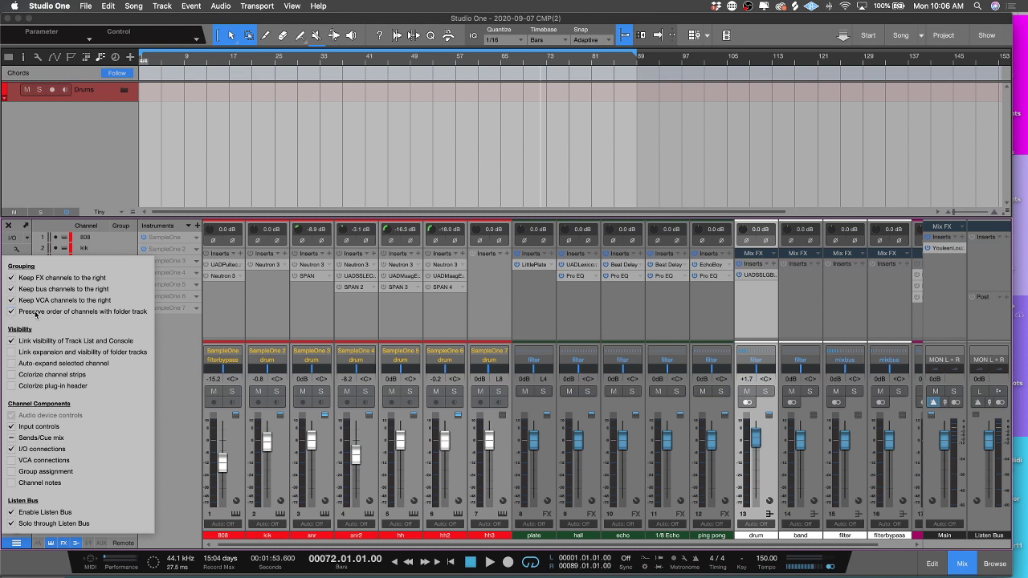
{"action": "left_click", "coordinate": [131, 98]}
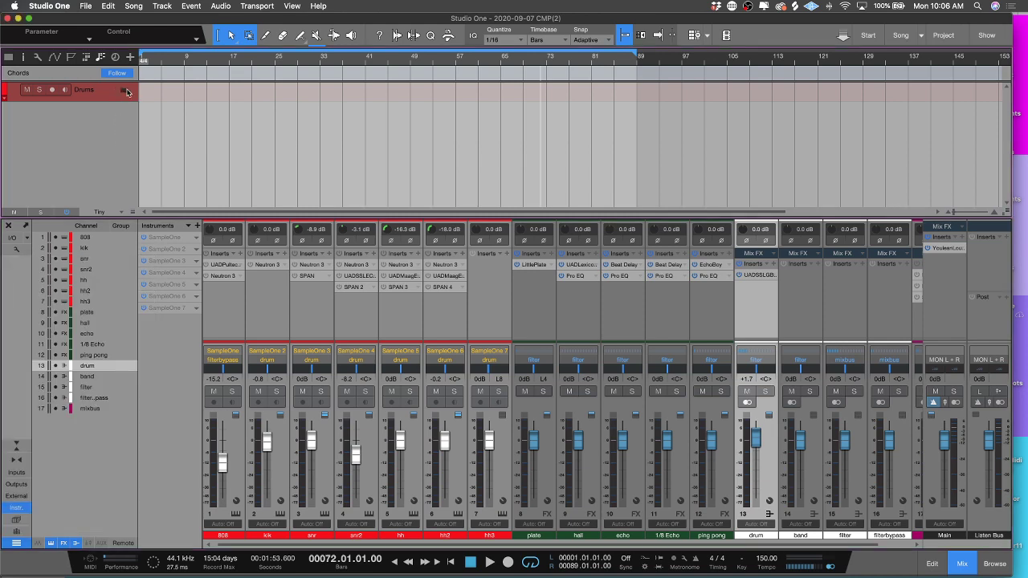
{"action": "left_click", "coordinate": [124, 93]}
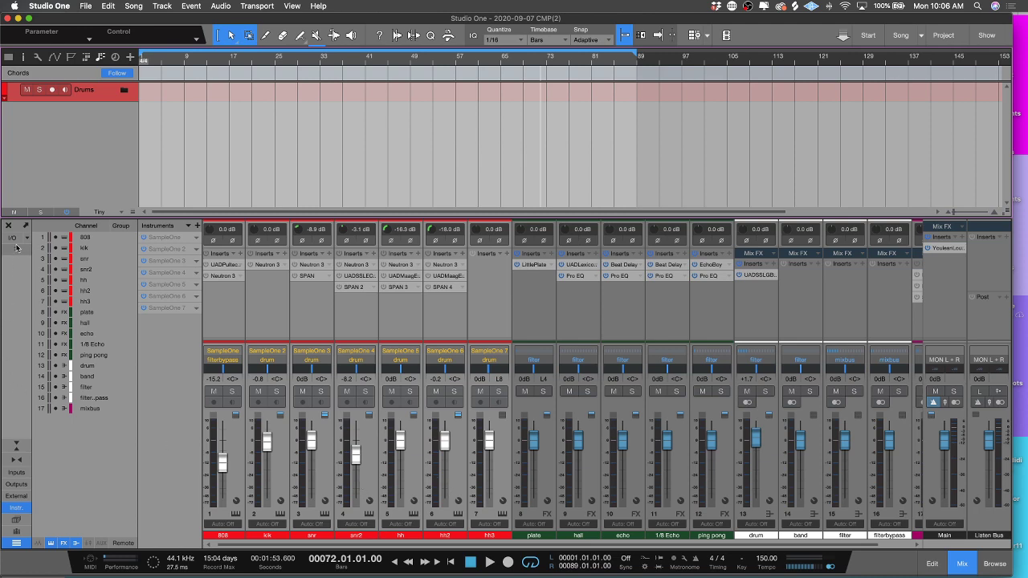
{"action": "left_click", "coordinate": [25, 239]}
{"action": "left_click", "coordinate": [11, 254]}
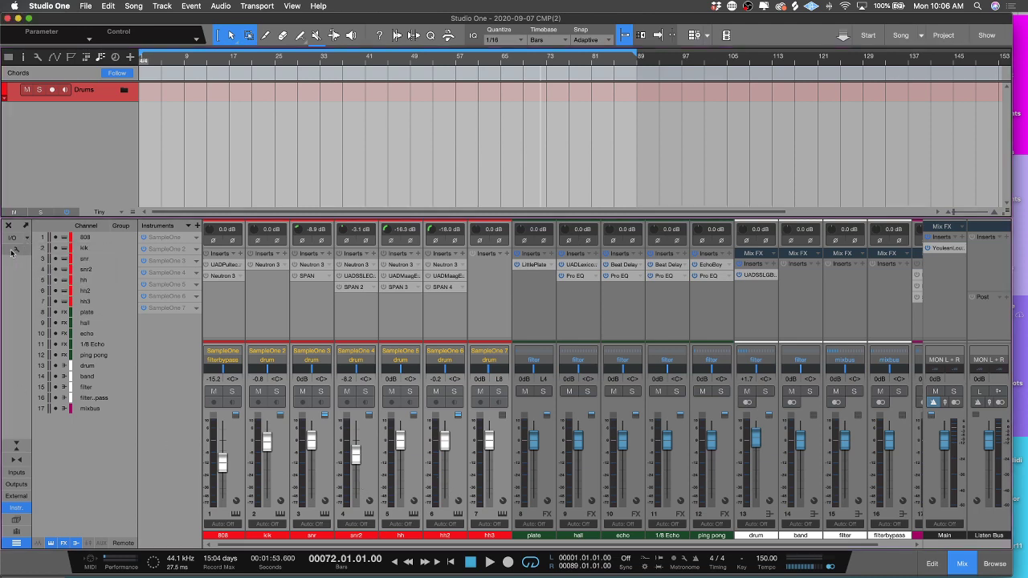
{"action": "left_click", "coordinate": [13, 251]}
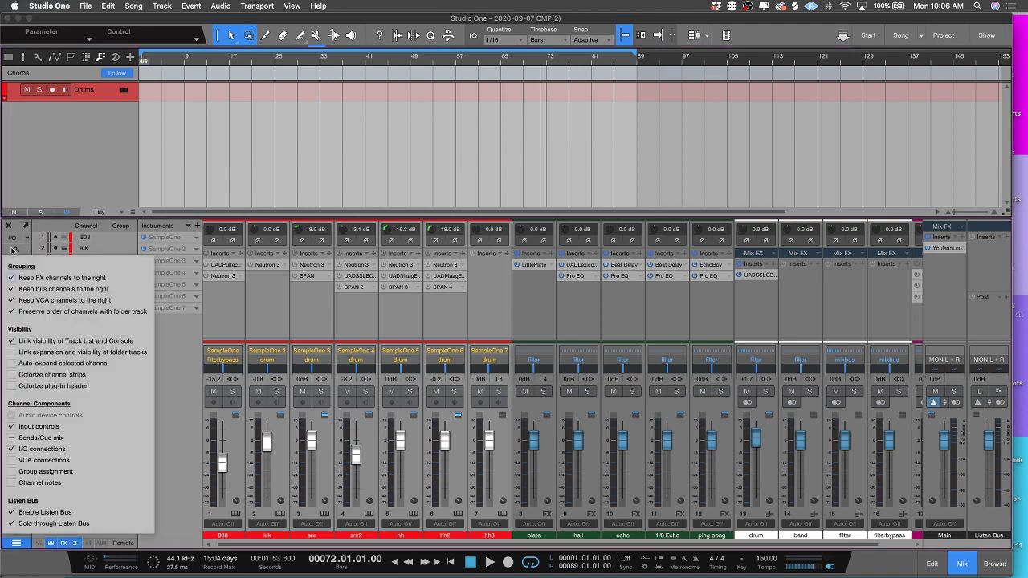
{"action": "left_click", "coordinate": [12, 376]}
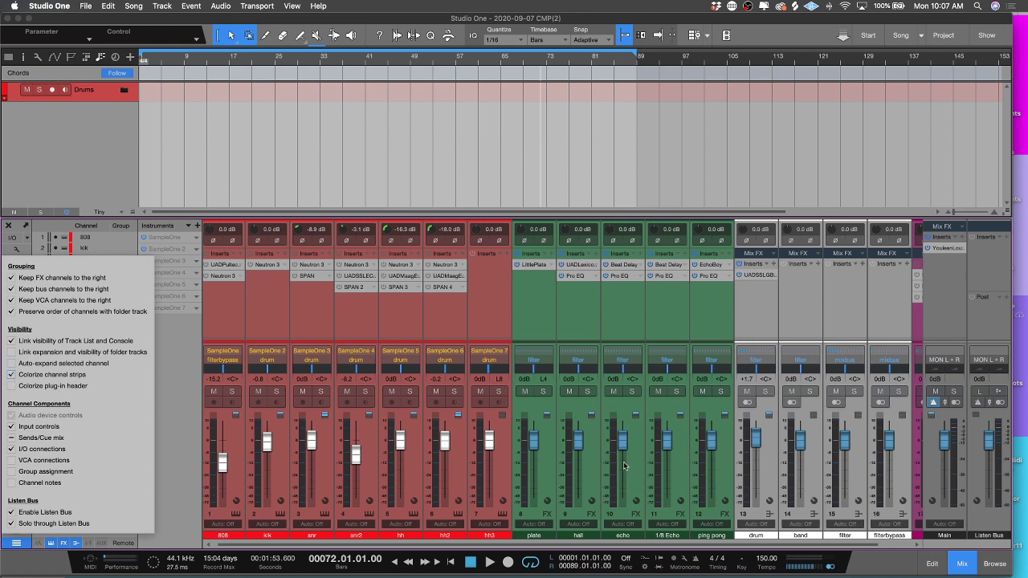
{"action": "scroll", "coordinate": [626, 466], "scroll_direction": "right", "scroll_amount": 1}
{"action": "scroll", "coordinate": [604, 461], "scroll_direction": "left", "scroll_amount": 1}
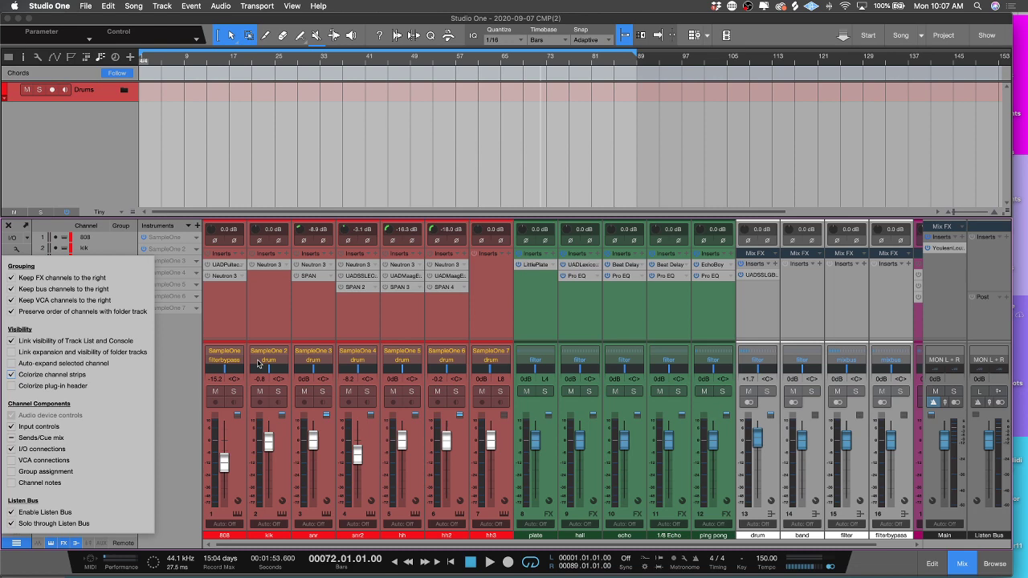
{"action": "left_click", "coordinate": [12, 387]}
{"action": "left_click", "coordinate": [12, 375]}
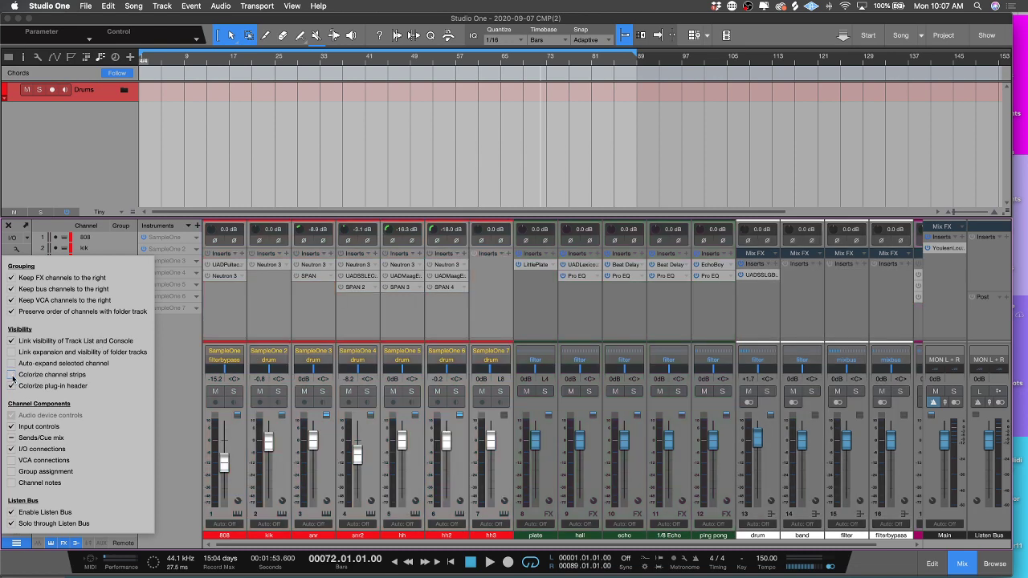
{"action": "left_click", "coordinate": [12, 376]}
{"action": "left_click", "coordinate": [12, 375]}
{"action": "left_click", "coordinate": [12, 375]}
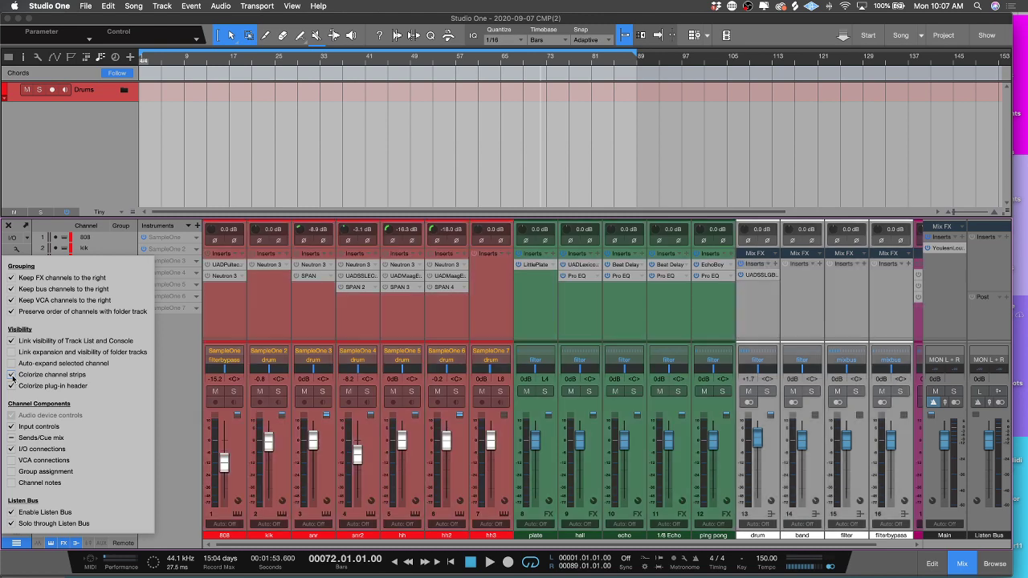
{"action": "left_click", "coordinate": [12, 375]}
{"action": "left_click", "coordinate": [12, 375]}
{"action": "left_click", "coordinate": [12, 375]}
{"action": "left_click", "coordinate": [12, 375]}
{"action": "left_click", "coordinate": [12, 375]}
{"action": "left_click", "coordinate": [12, 375]}
{"action": "left_click", "coordinate": [120, 94]}
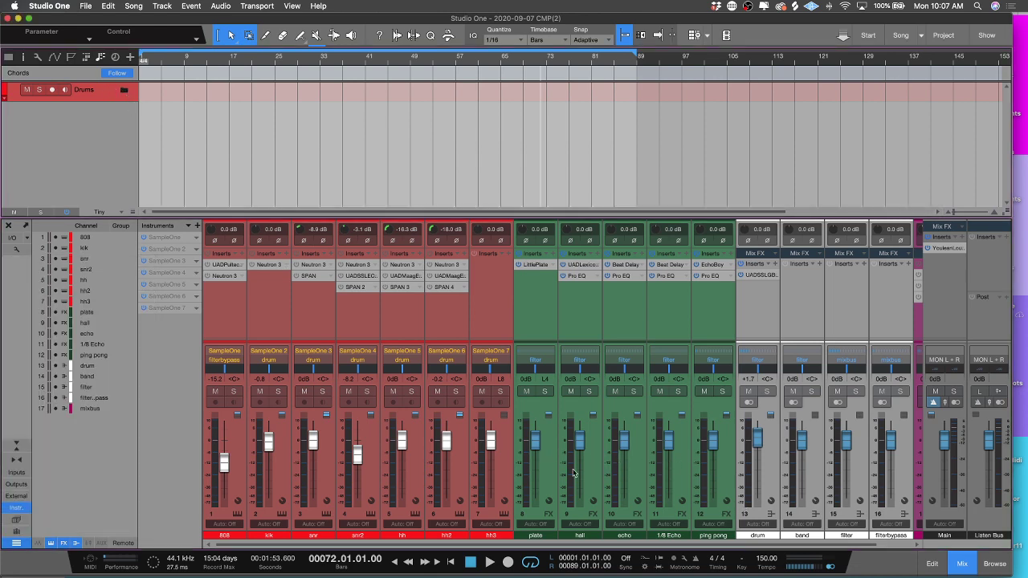
{"action": "left_click", "coordinate": [17, 249]}
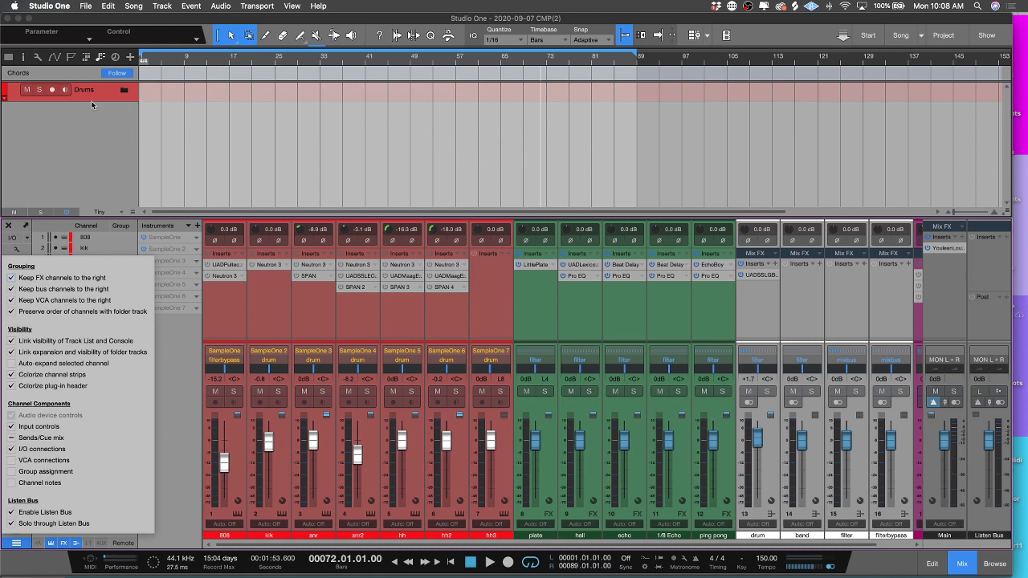
{"action": "left_click", "coordinate": [13, 61]}
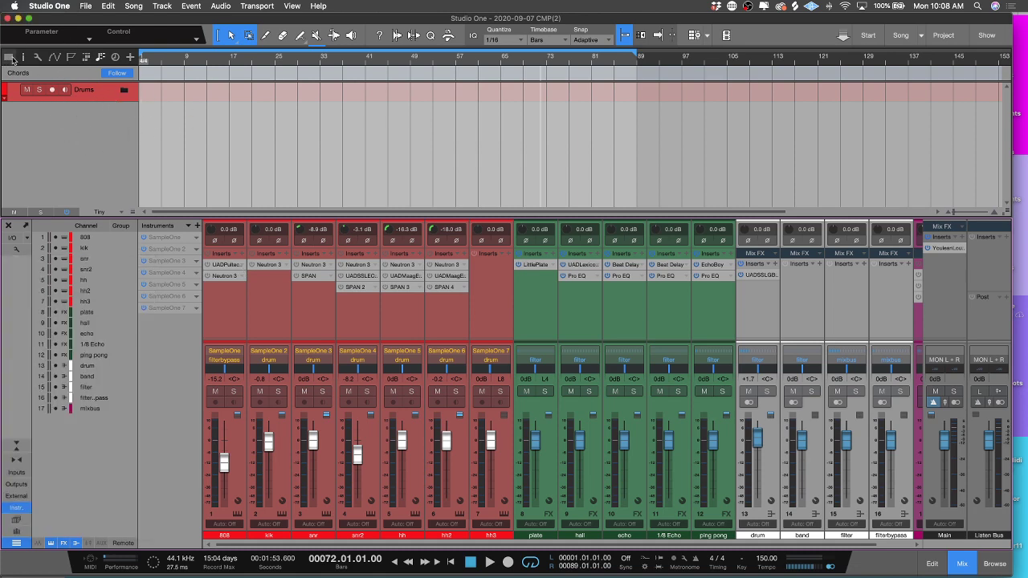
{"action": "left_click", "coordinate": [24, 57]}
{"action": "left_click", "coordinate": [9, 57]}
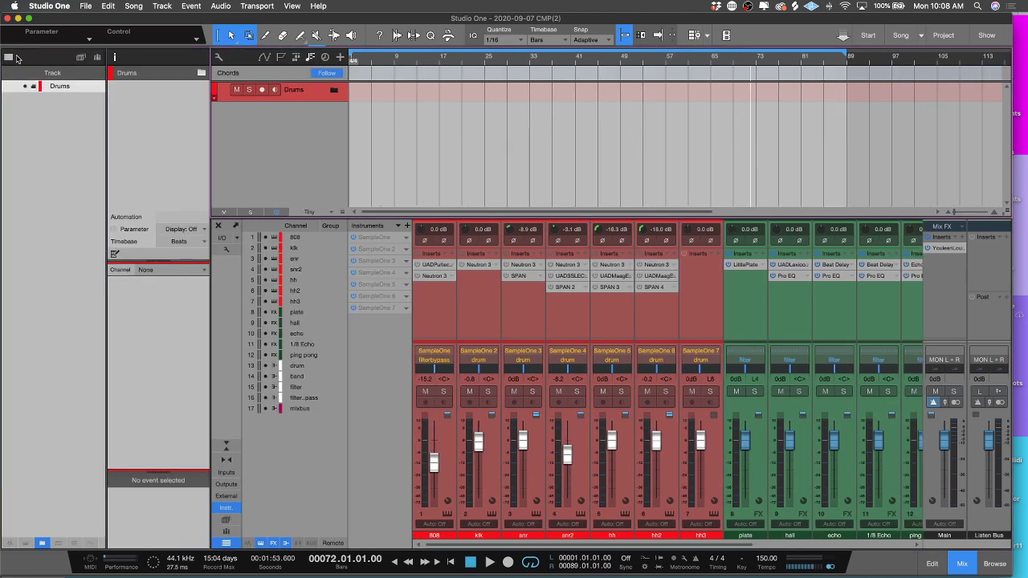
{"action": "left_click", "coordinate": [25, 86]}
{"action": "left_click", "coordinate": [24, 86]}
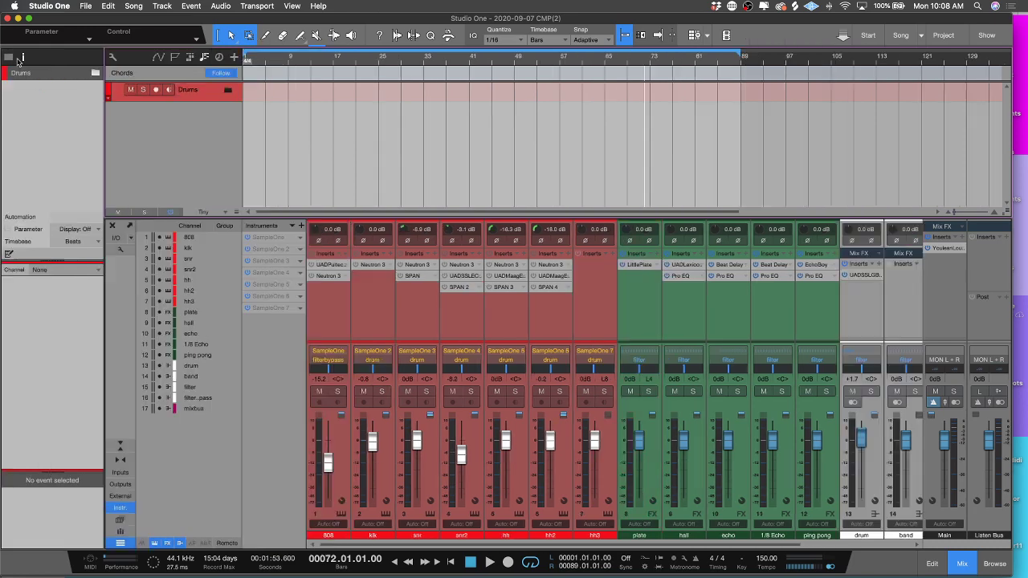
{"action": "left_click", "coordinate": [8, 57]}
{"action": "left_click", "coordinate": [24, 57]}
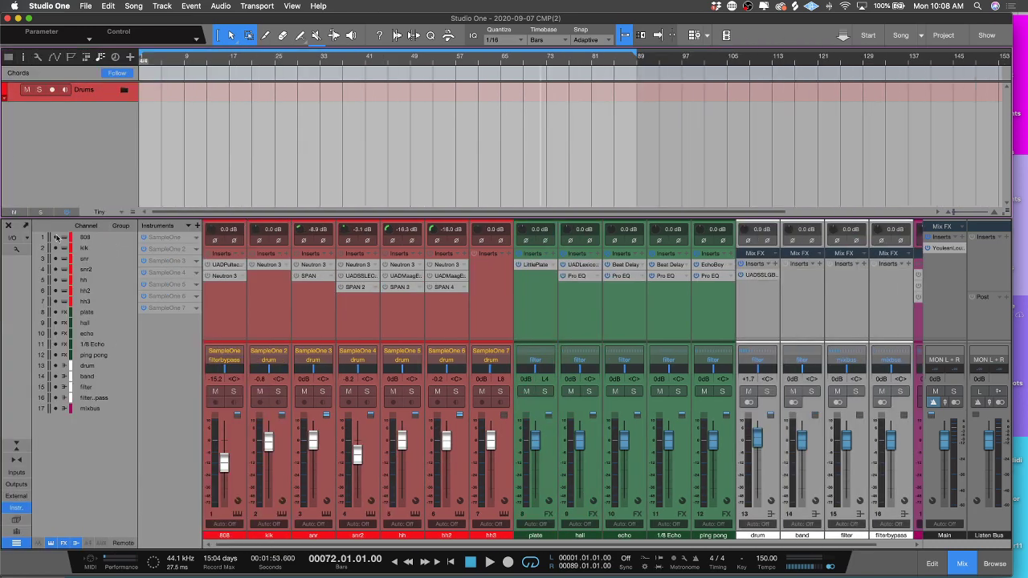
Turn on auto-expand selected channel and channel notes, typing 'gh' as the snr note
{"action": "left_click", "coordinate": [16, 251]}
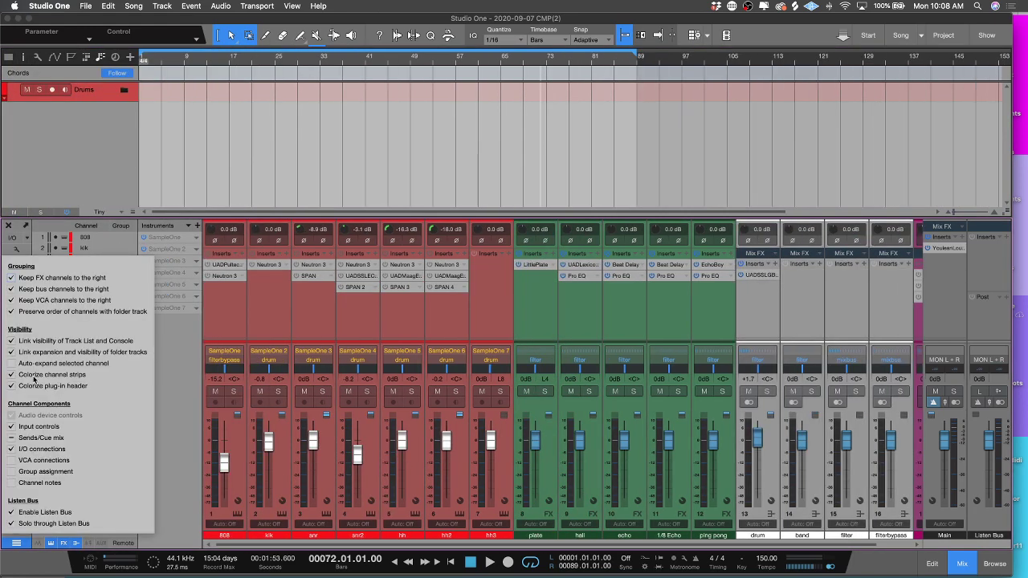
{"action": "left_click", "coordinate": [11, 364]}
{"action": "left_click", "coordinate": [12, 484]}
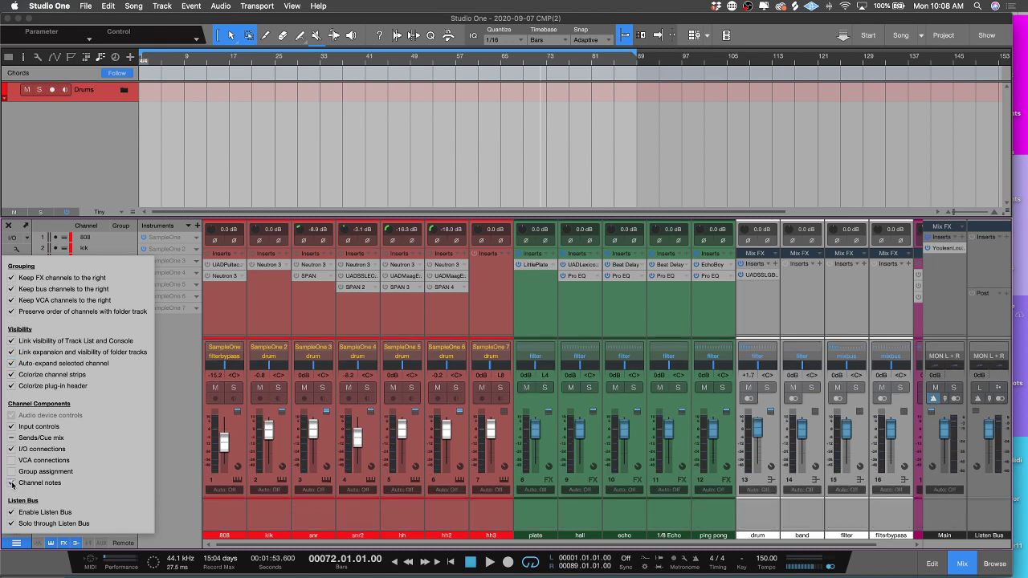
{"action": "left_click", "coordinate": [296, 519]}
{"action": "left_click", "coordinate": [304, 512]}
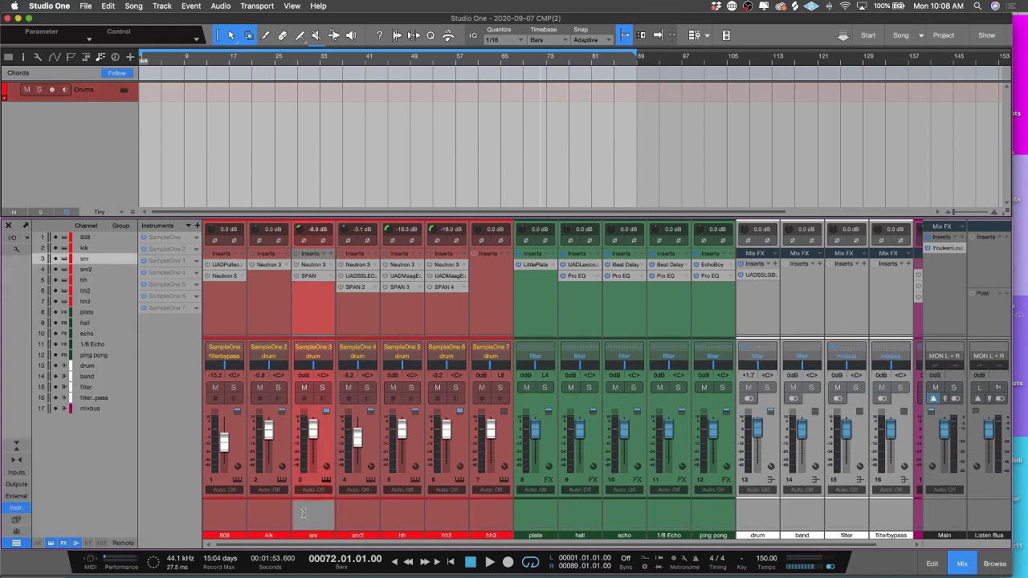
{"action": "type", "text": "gh"}
Show group assignment, check channel 808's group stays None, and hide VCA connections
{"action": "left_click", "coordinate": [15, 250]}
{"action": "left_click", "coordinate": [12, 461]}
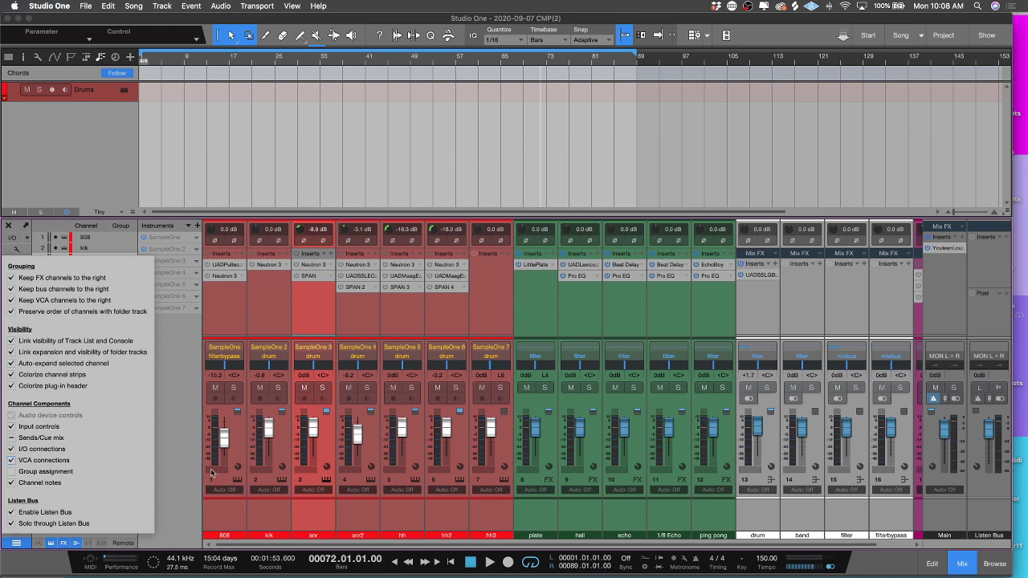
{"action": "left_click", "coordinate": [13, 461]}
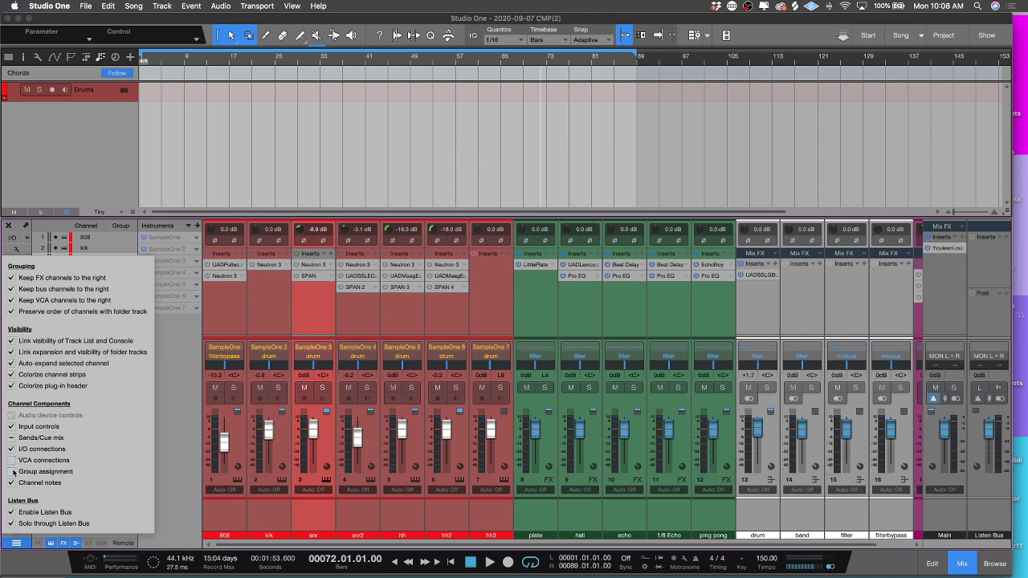
{"action": "left_click", "coordinate": [12, 472]}
{"action": "left_click", "coordinate": [225, 483]}
{"action": "left_click", "coordinate": [226, 483]}
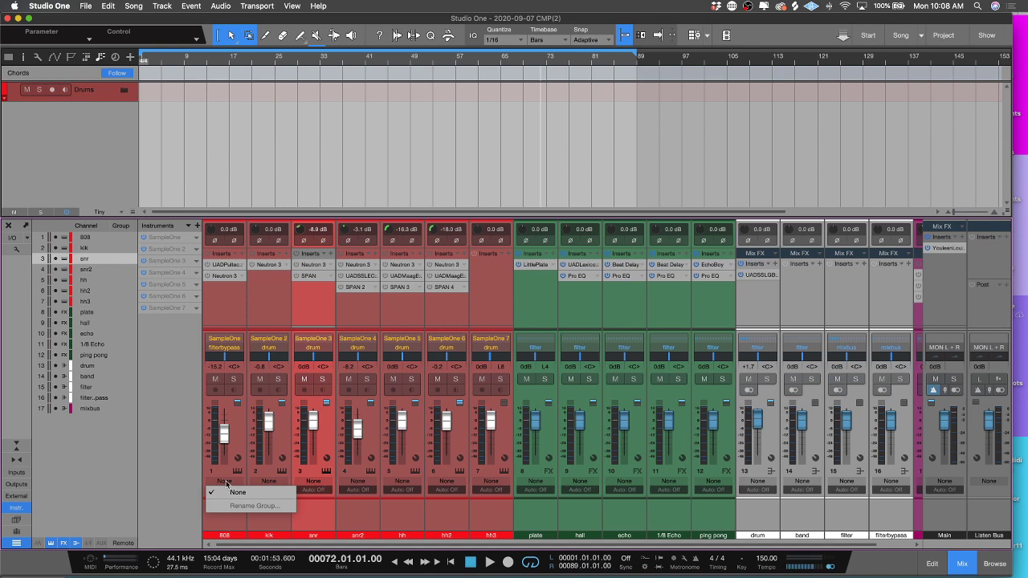
{"action": "left_click", "coordinate": [220, 477]}
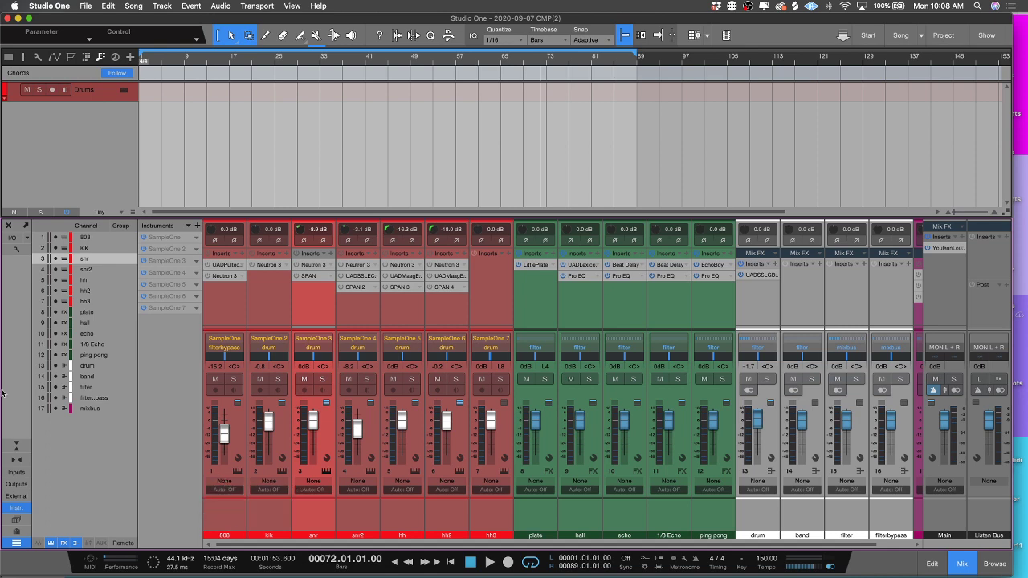
{"action": "left_click", "coordinate": [15, 248]}
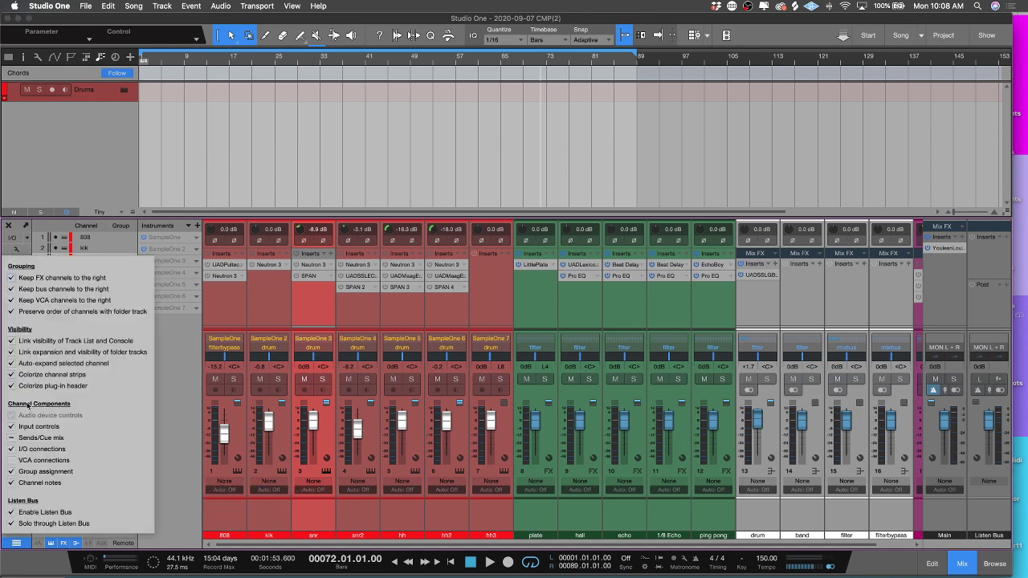
{"action": "left_click", "coordinate": [12, 460]}
Leave I/O connections hidden and turn on the Sends/Cue mix rows
{"action": "left_click", "coordinate": [12, 450]}
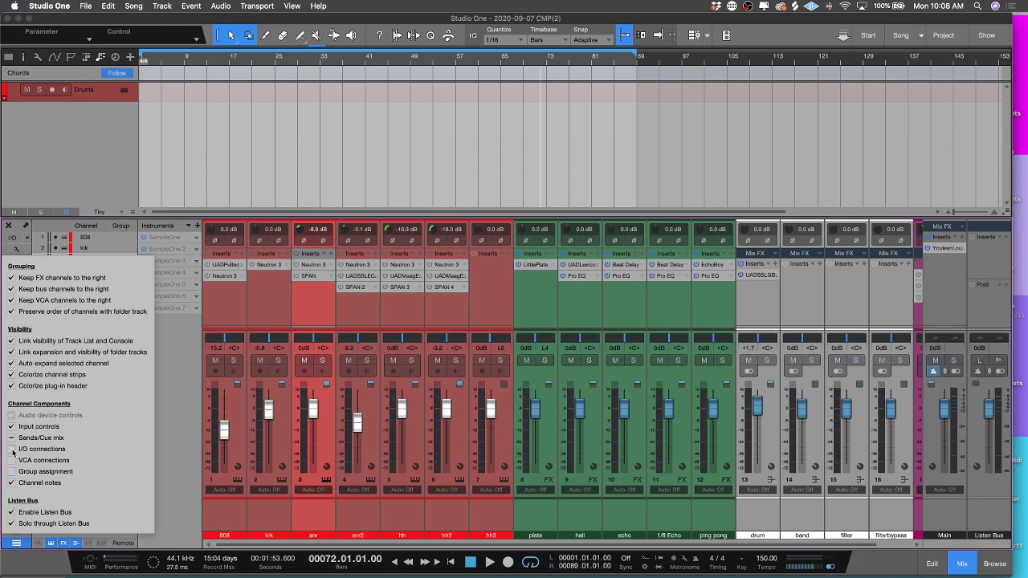
{"action": "left_click", "coordinate": [12, 450]}
{"action": "left_click", "coordinate": [13, 450]}
{"action": "left_click", "coordinate": [12, 450]}
{"action": "left_click", "coordinate": [12, 449]}
{"action": "left_click", "coordinate": [12, 439]}
{"action": "left_click", "coordinate": [12, 439]}
{"action": "left_click", "coordinate": [12, 439]}
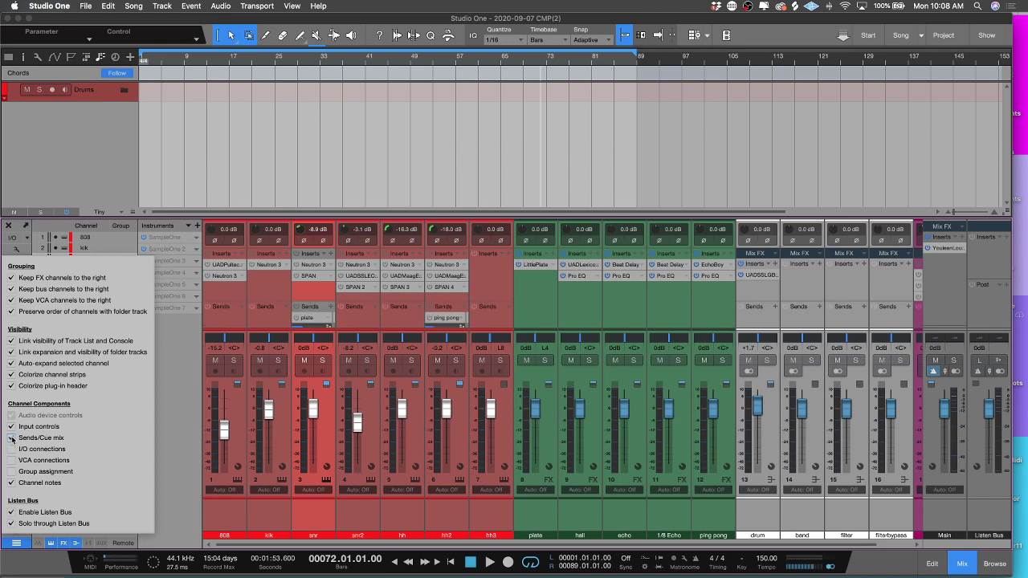
Hide the channel notes area and show input gain controls on the strips
{"action": "left_click", "coordinate": [12, 483]}
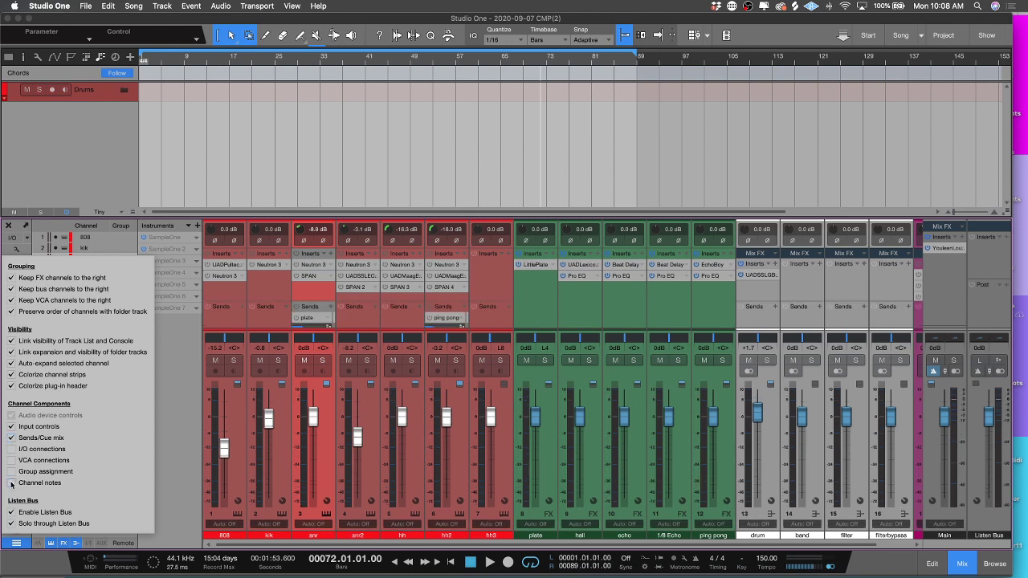
{"action": "left_click", "coordinate": [12, 427]}
{"action": "scroll", "coordinate": [433, 225], "scroll_direction": "up", "scroll_amount": 2}
{"action": "left_click", "coordinate": [11, 427]}
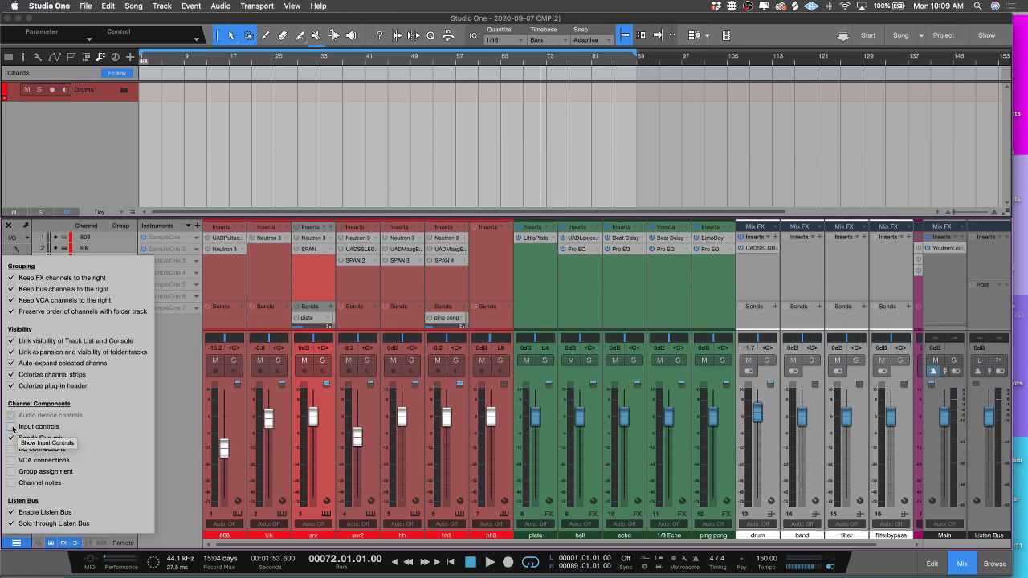
{"action": "left_click", "coordinate": [12, 427]}
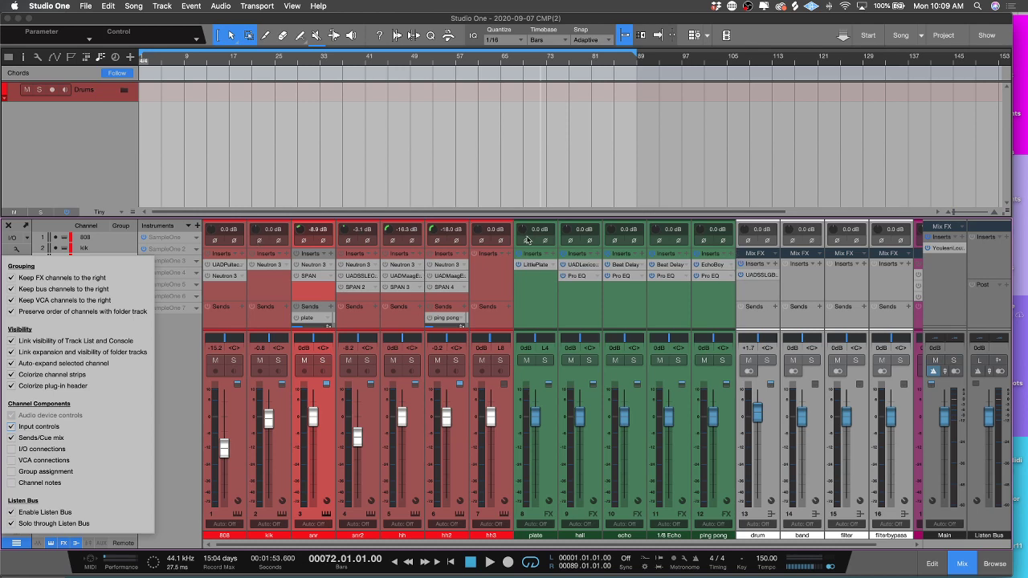
Dismiss the console options popup, reopen it briefly, and close it again
{"action": "left_click", "coordinate": [214, 114]}
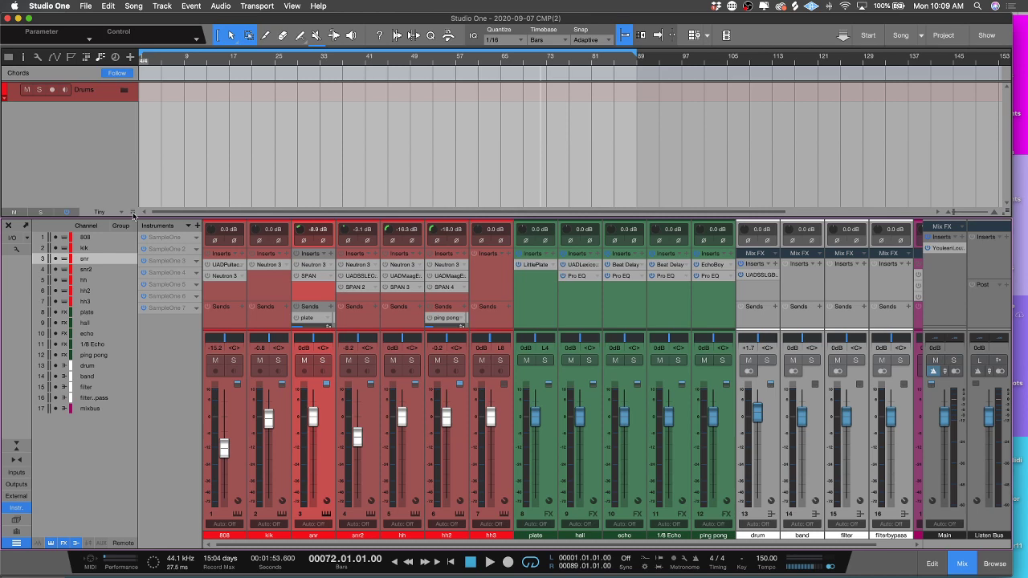
{"action": "left_click", "coordinate": [15, 249]}
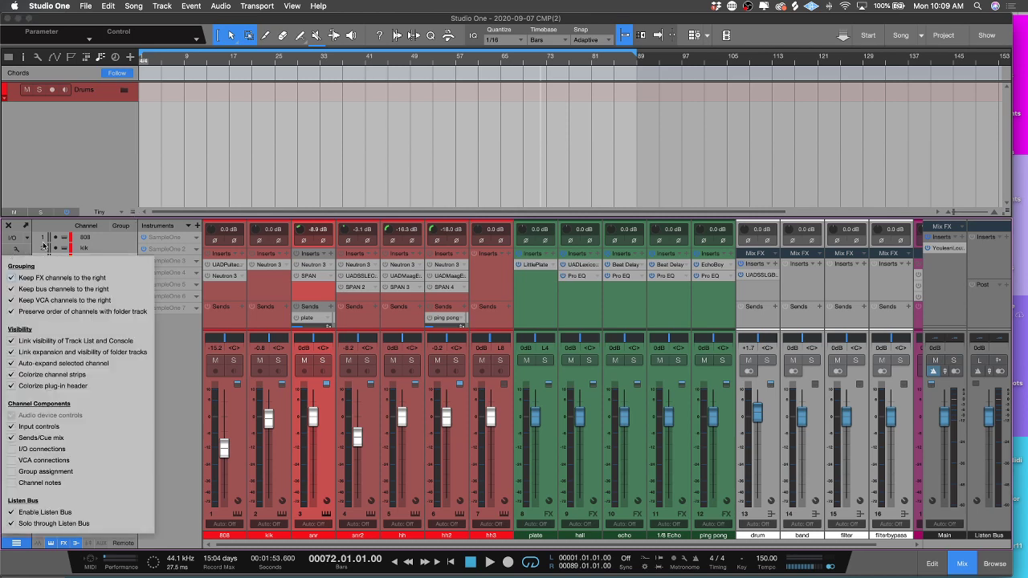
{"action": "left_click", "coordinate": [230, 127]}
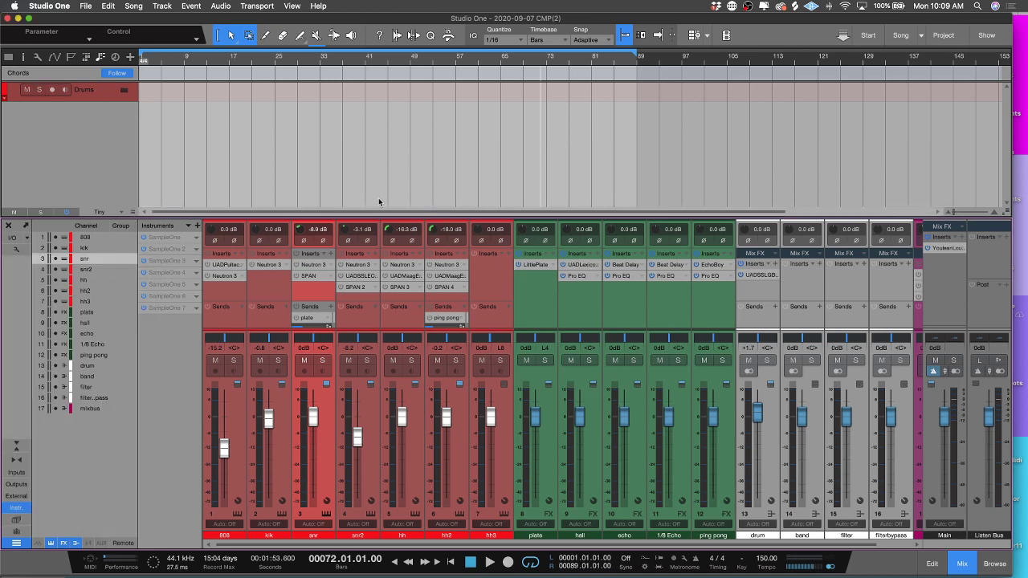